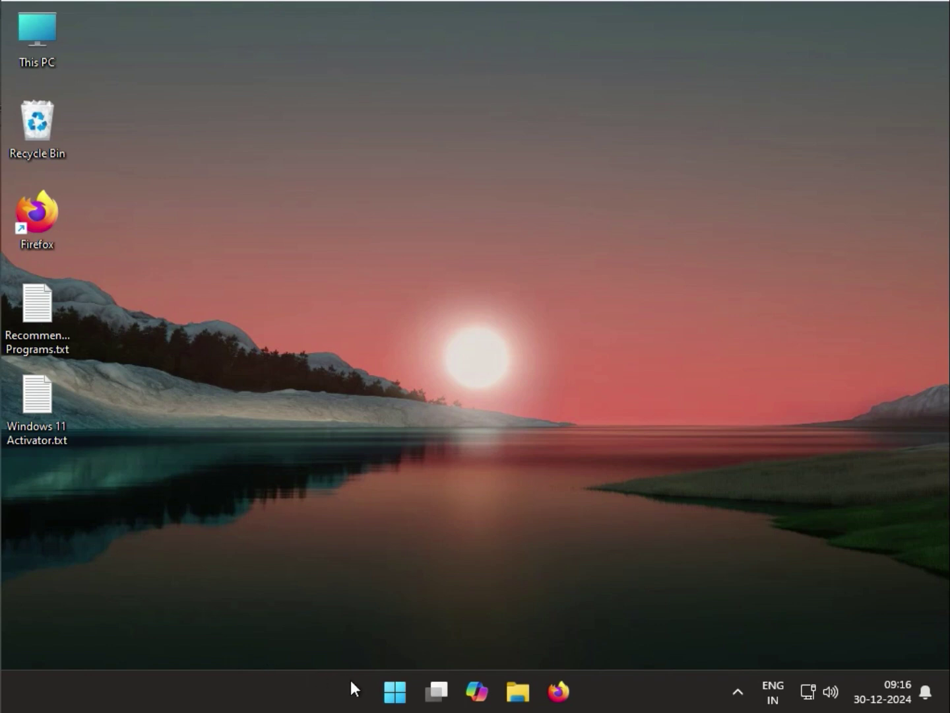
# Step: Open Device Manager and expand the Audio inputs and outputs category
pyautogui.rightClick(389, 691)
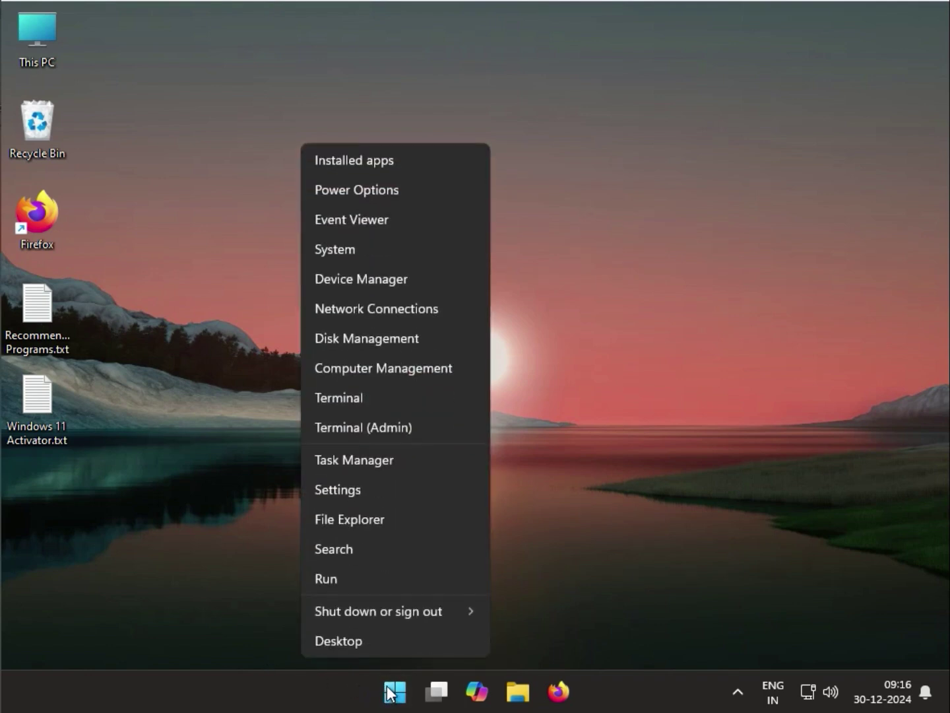
pyautogui.click(382, 281)
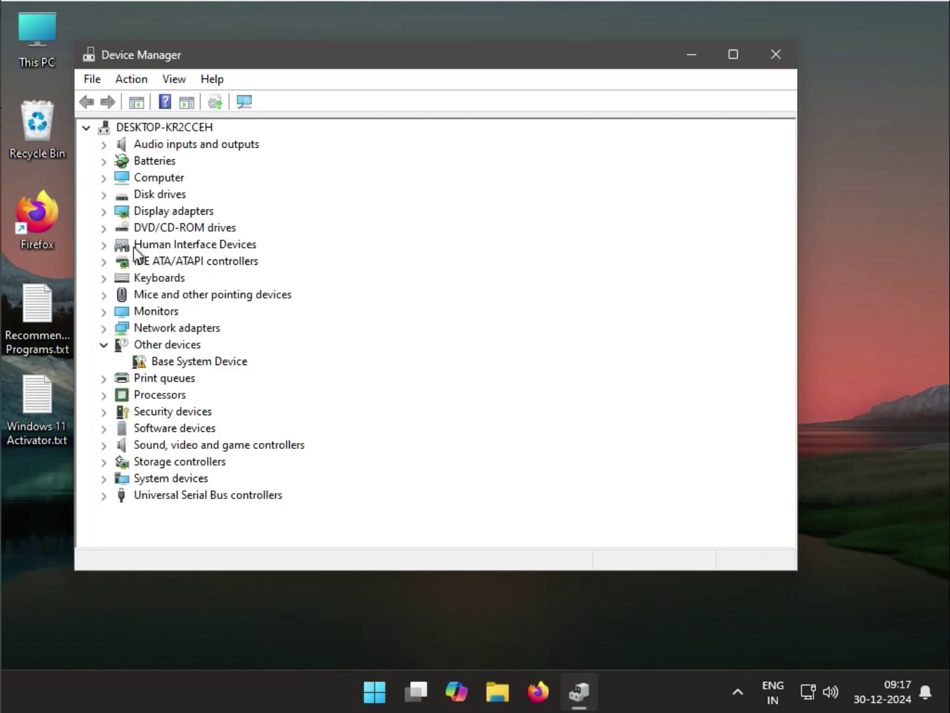
pyautogui.click(104, 145)
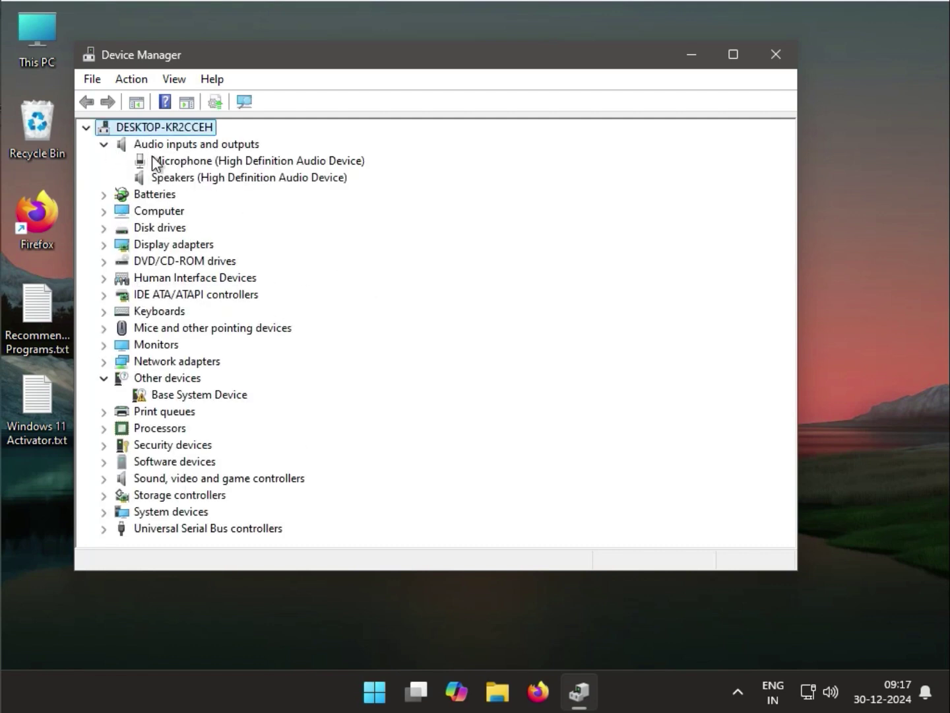
# Step: Run an automatic driver search for the Microphone (High Definition Audio Device) and close the update wizard
pyautogui.rightClick(202, 160)
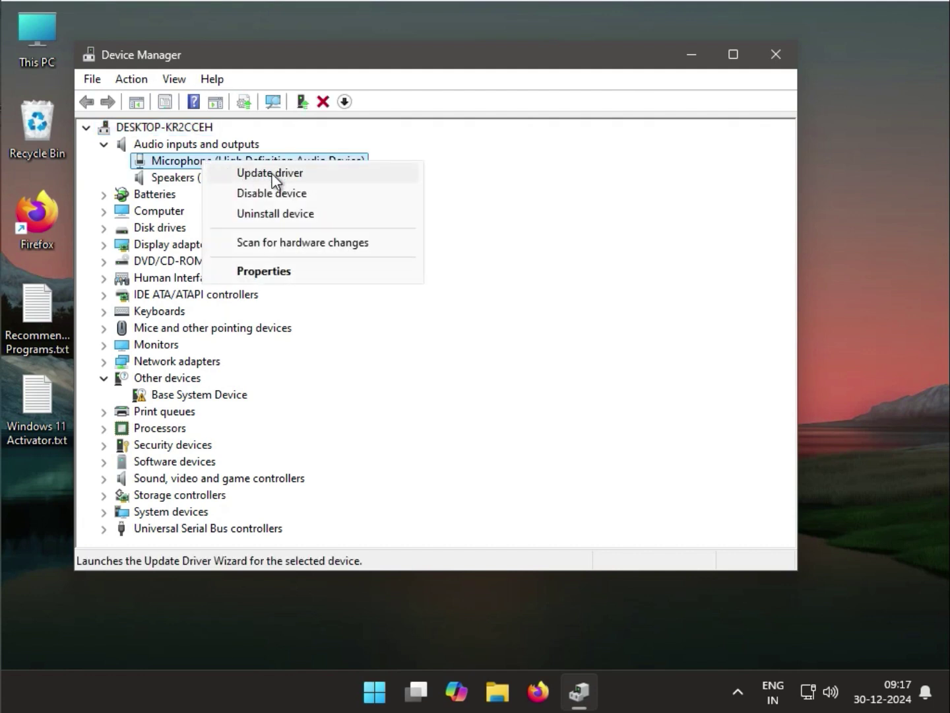
pyautogui.click(275, 176)
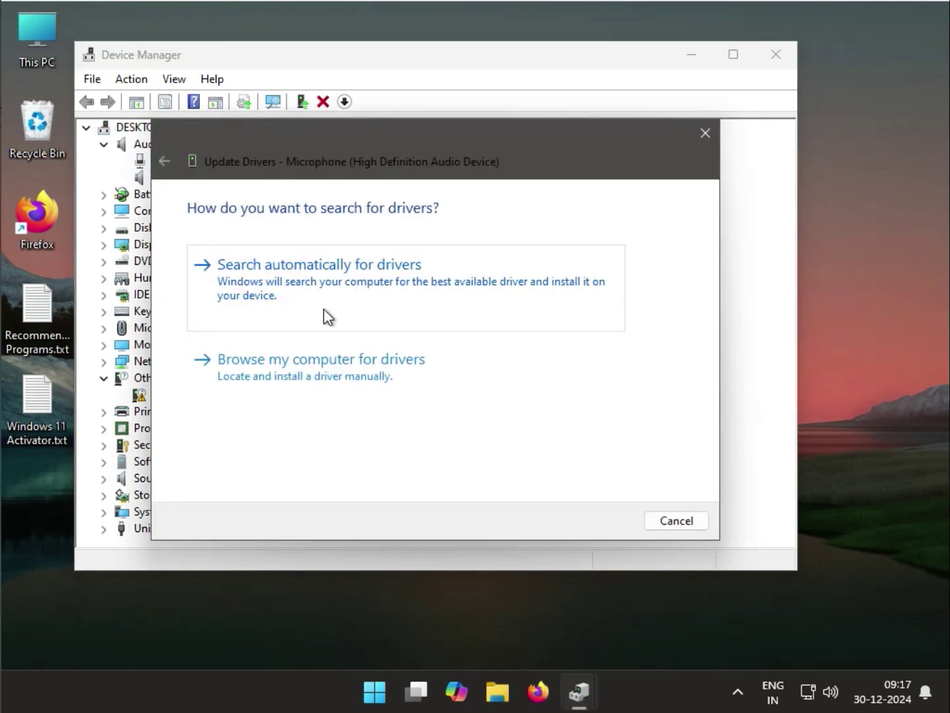
pyautogui.click(328, 317)
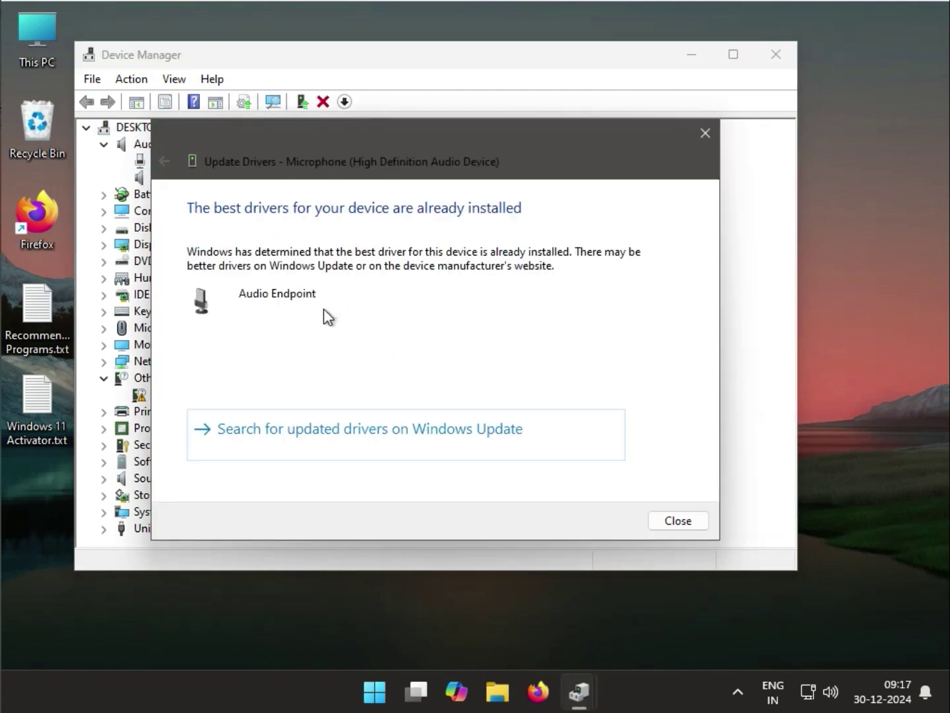
pyautogui.click(686, 525)
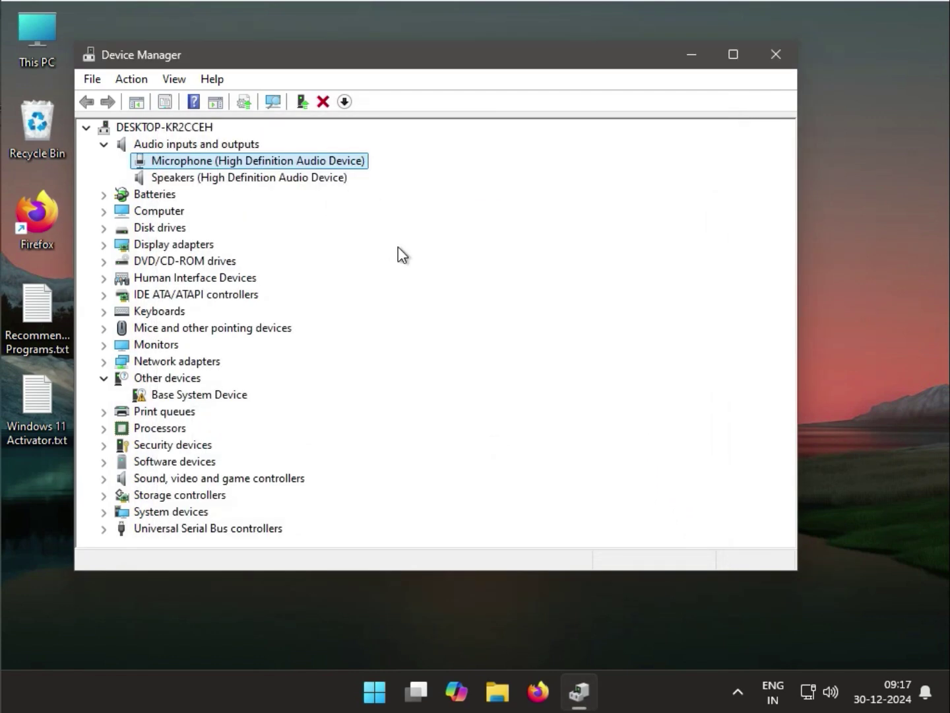
# Step: Scan for hardware changes and close Device Manager
pyautogui.click(268, 105)
pyautogui.click(272, 104)
pyautogui.click(782, 47)
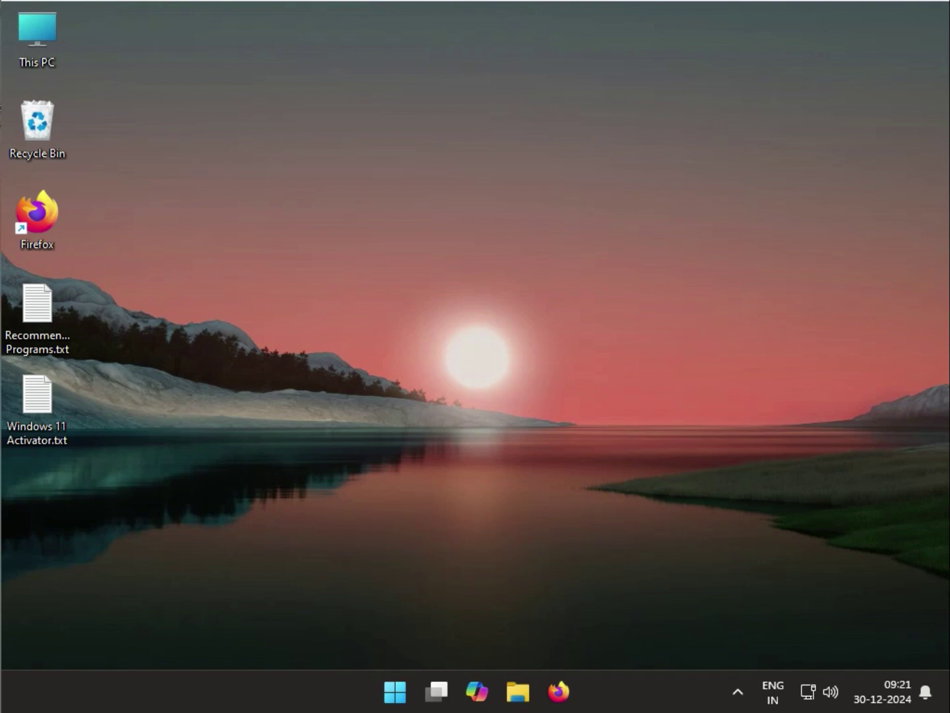
# Step: Open the Volume mixer page in the system's Sound settings
pyautogui.click(394, 691)
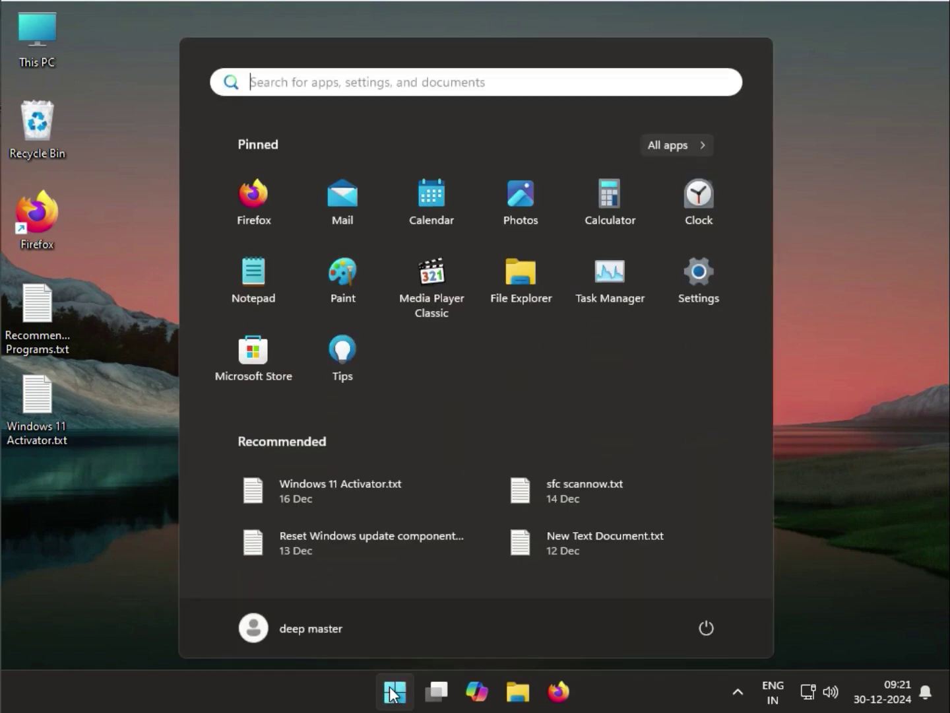
pyautogui.click(709, 272)
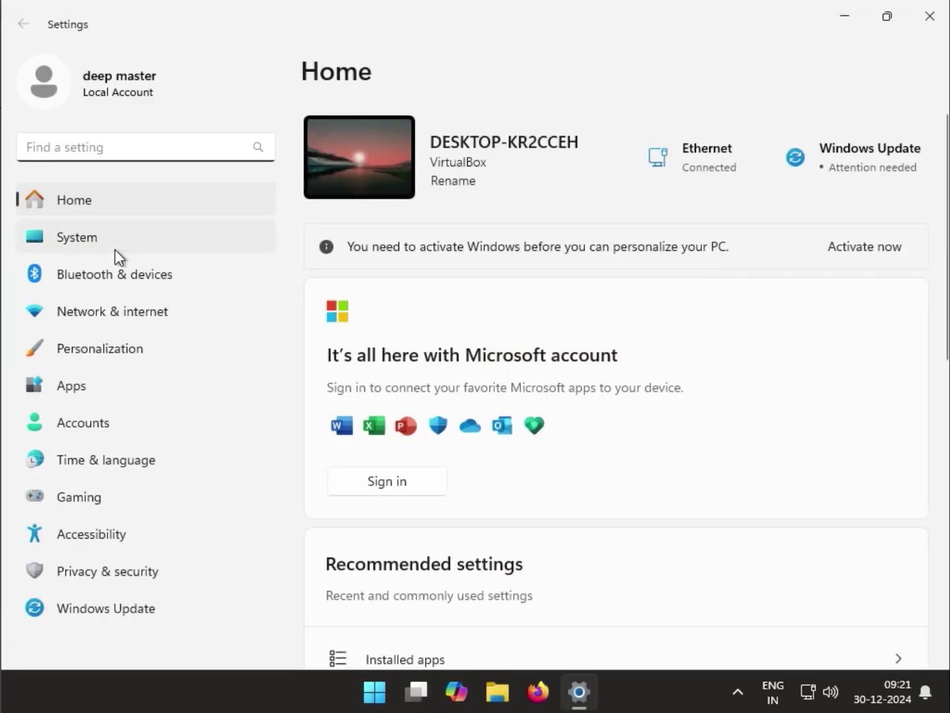
pyautogui.click(108, 243)
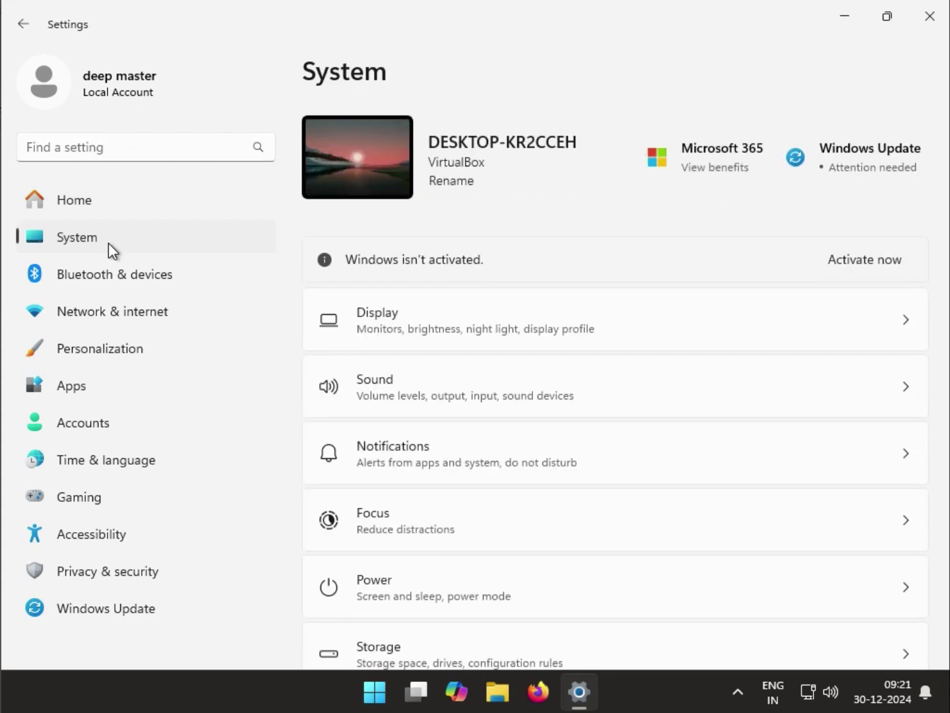
pyautogui.click(401, 395)
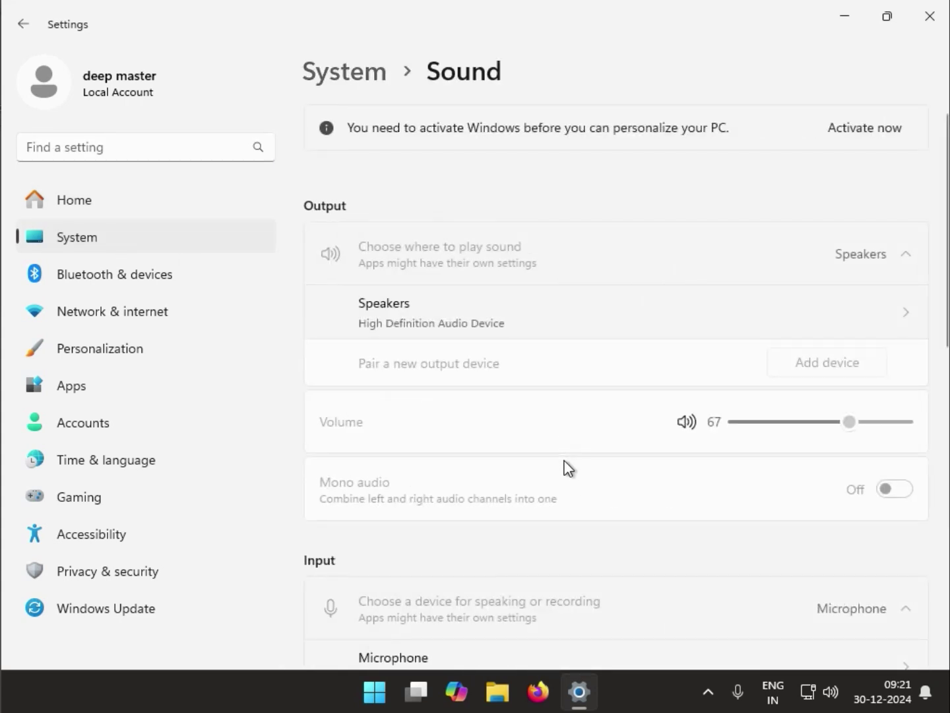
pyautogui.scroll(-5, 568, 468)
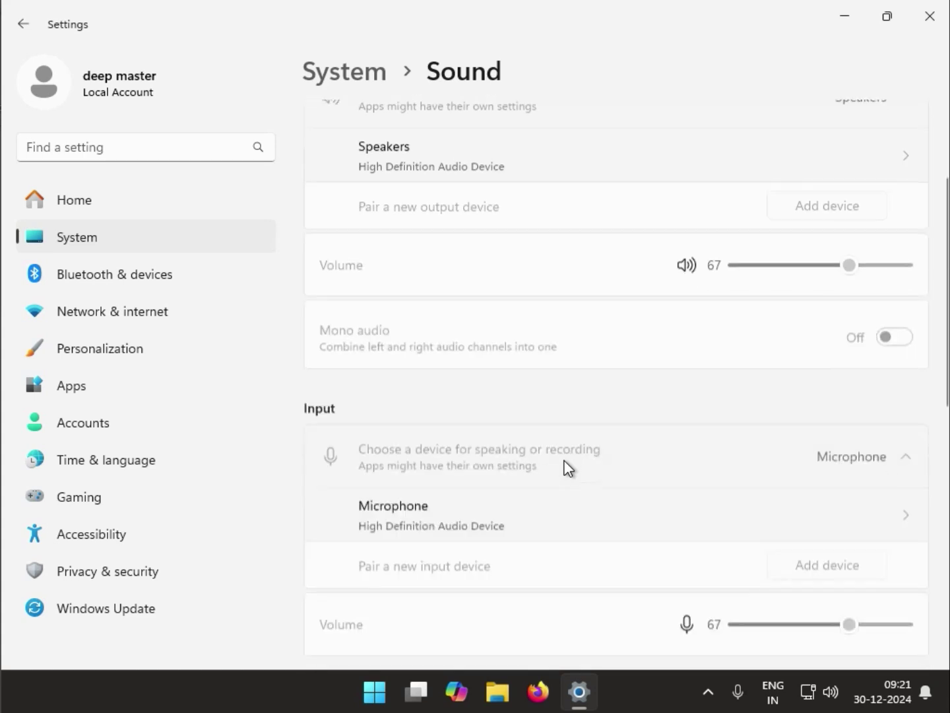
pyautogui.scroll(-5, 568, 469)
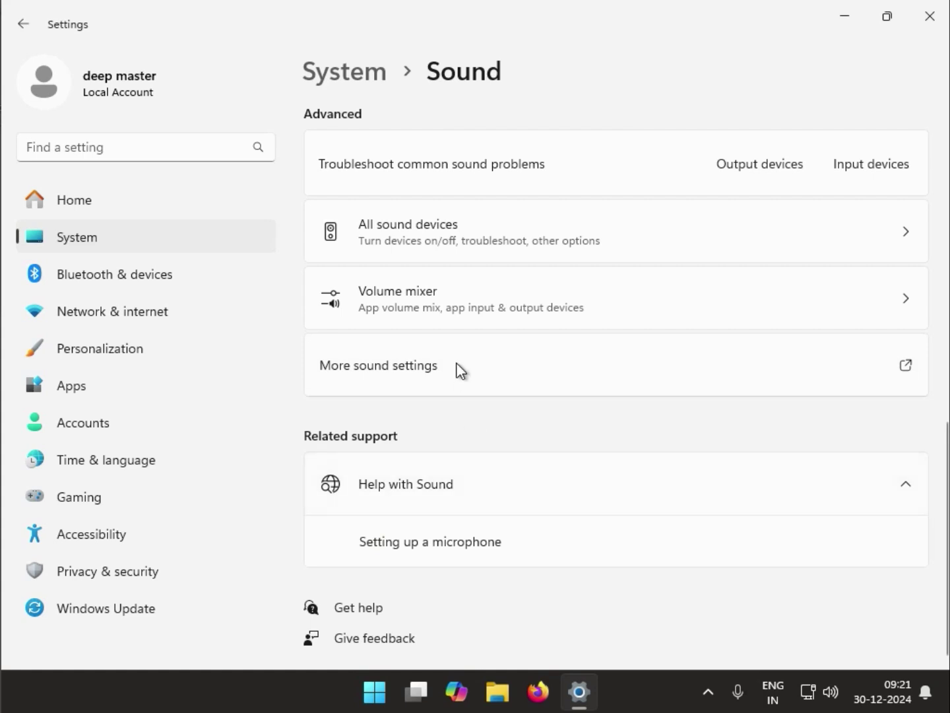
pyautogui.click(460, 294)
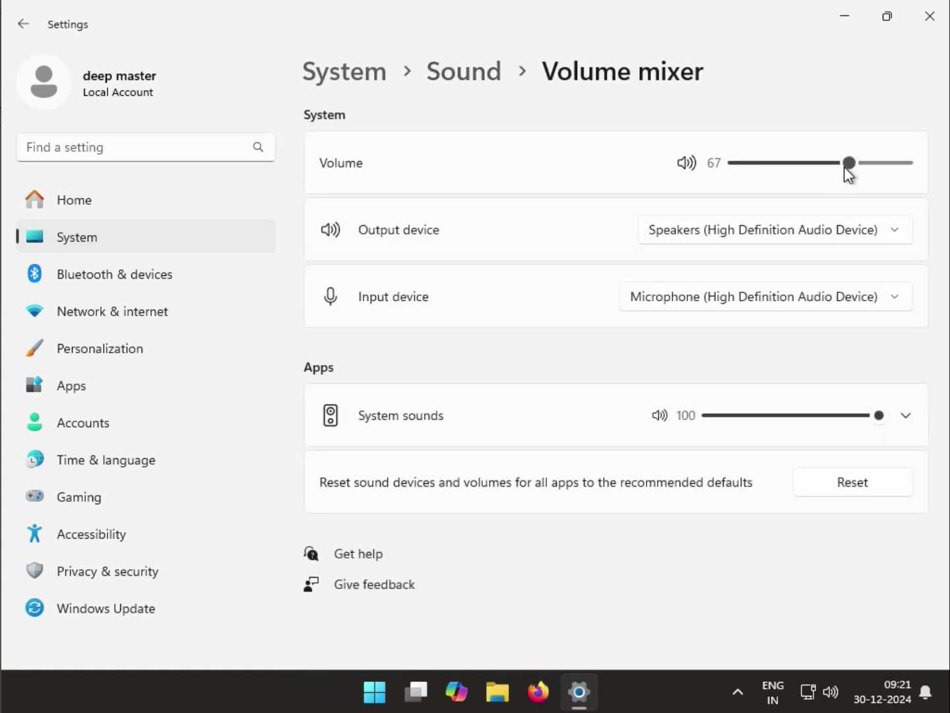
# Step: Check the output and input device choices, reset all apps' sound devices and volumes to the recommended defaults, and close Settings
pyautogui.click(813, 232)
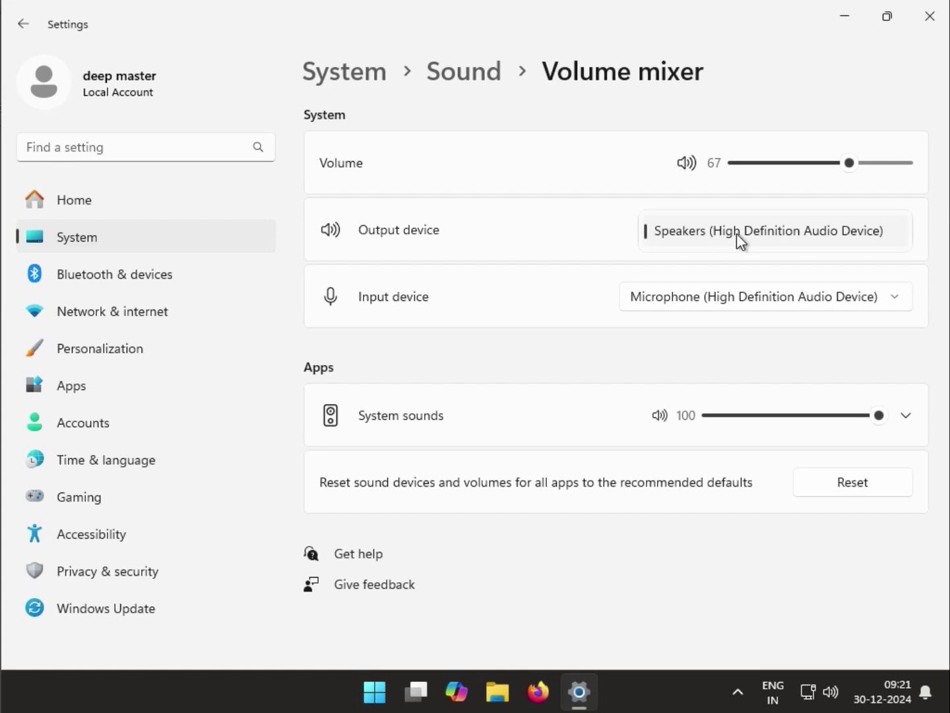
pyautogui.click(818, 313)
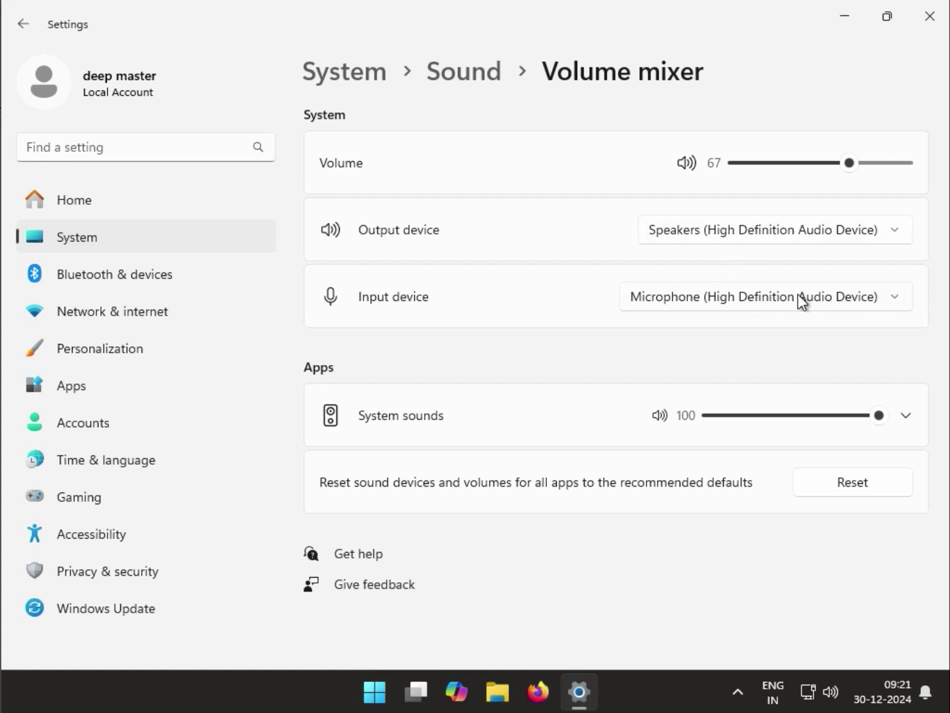
pyautogui.click(797, 298)
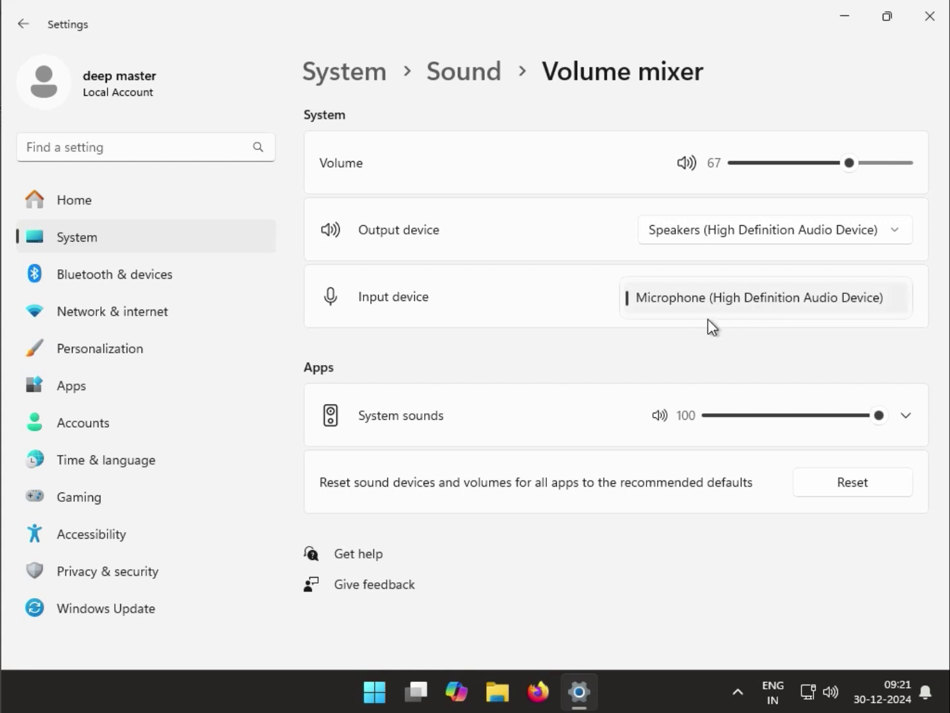
pyautogui.click(584, 328)
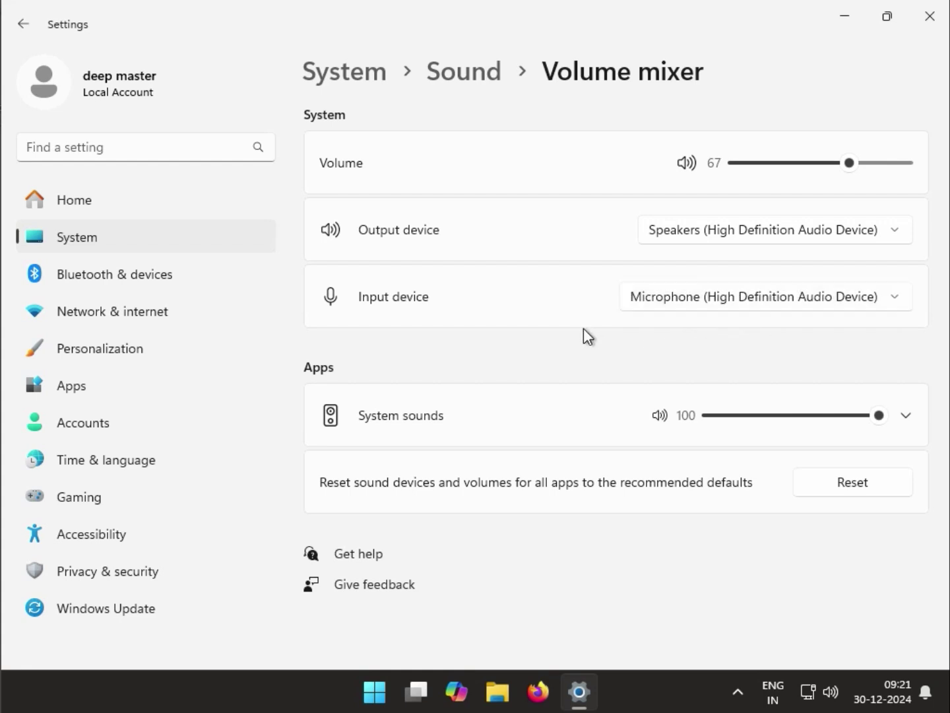
pyautogui.click(835, 485)
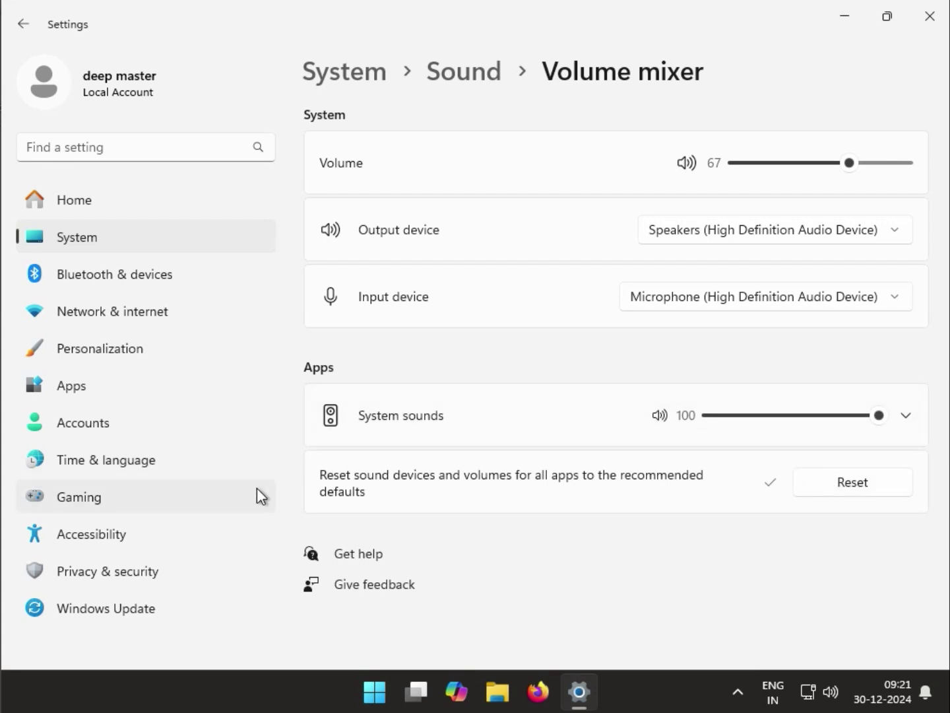
pyautogui.click(935, 25)
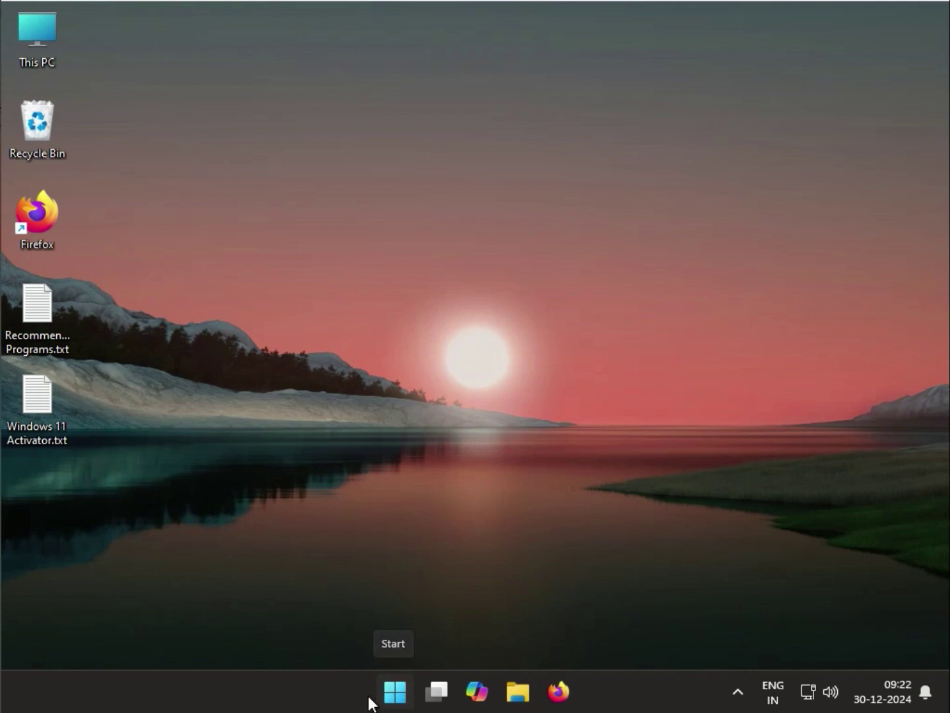
# Step: Open Control Panel in Category view and go to its page for uninstalling programs
pyautogui.click(402, 697)
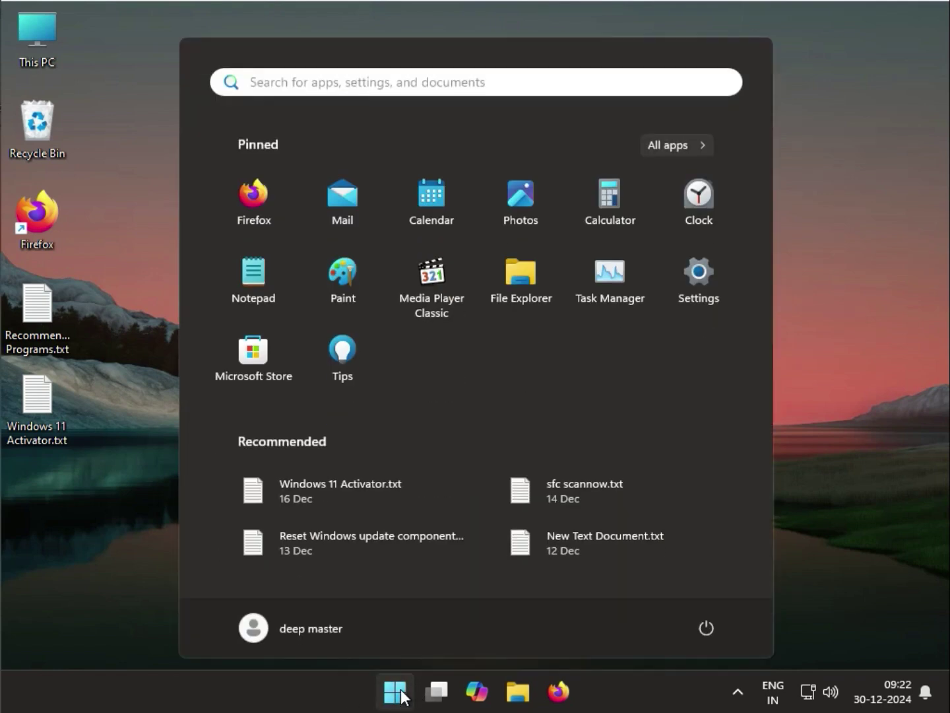
pyautogui.write('cont')
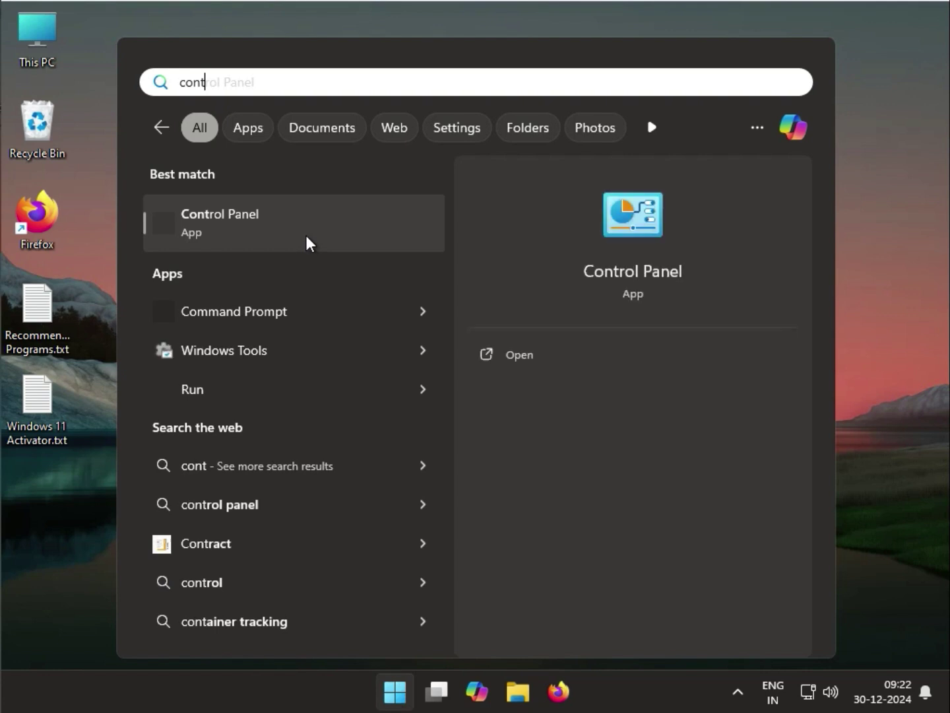
pyautogui.click(306, 236)
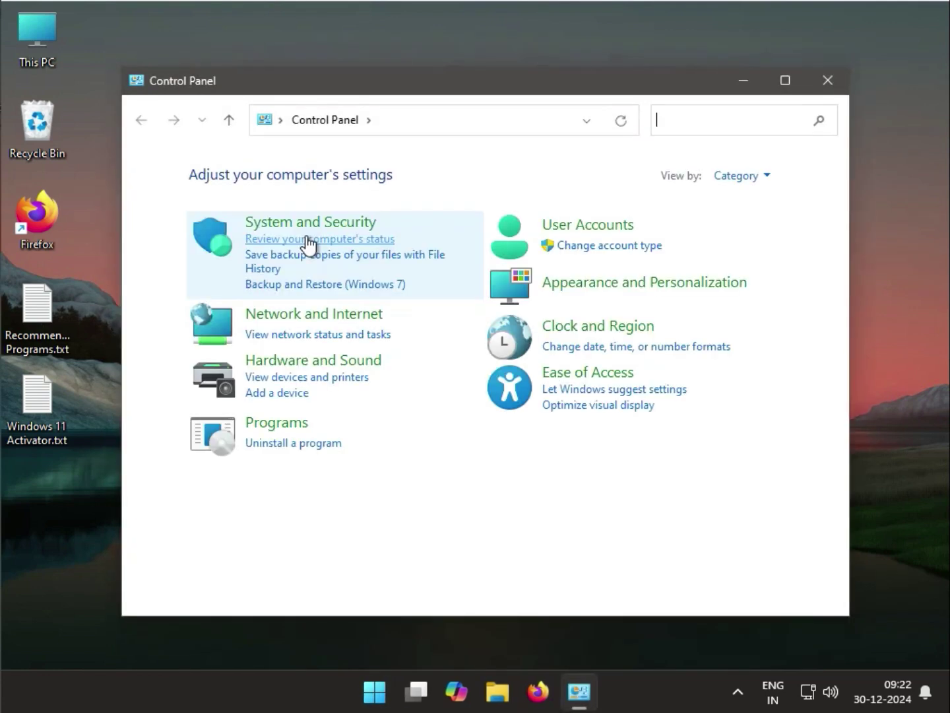
pyautogui.click(732, 178)
pyautogui.click(737, 205)
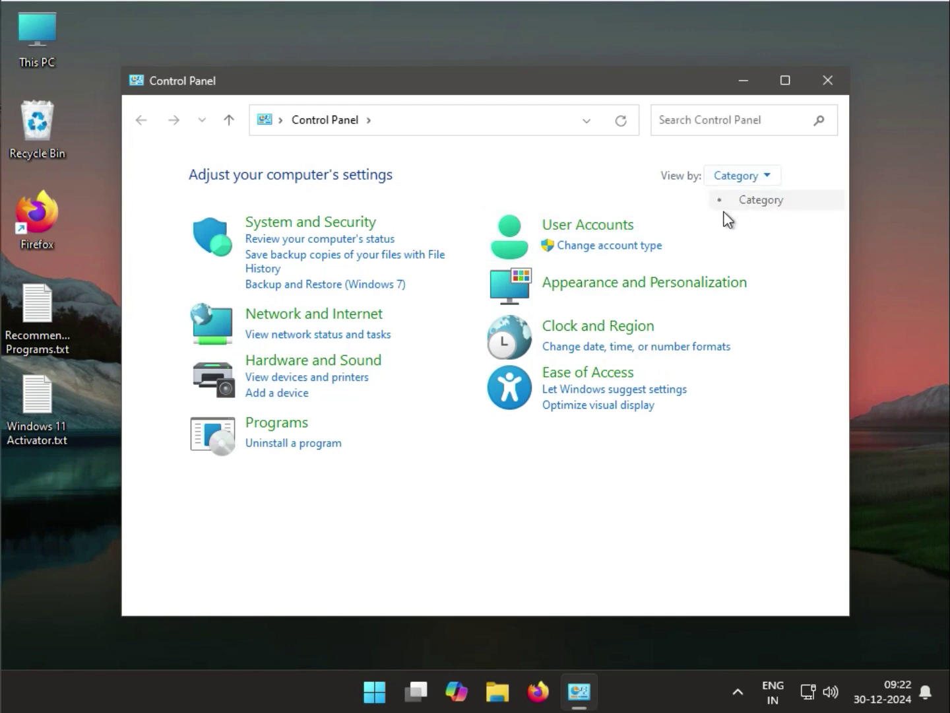
pyautogui.click(290, 449)
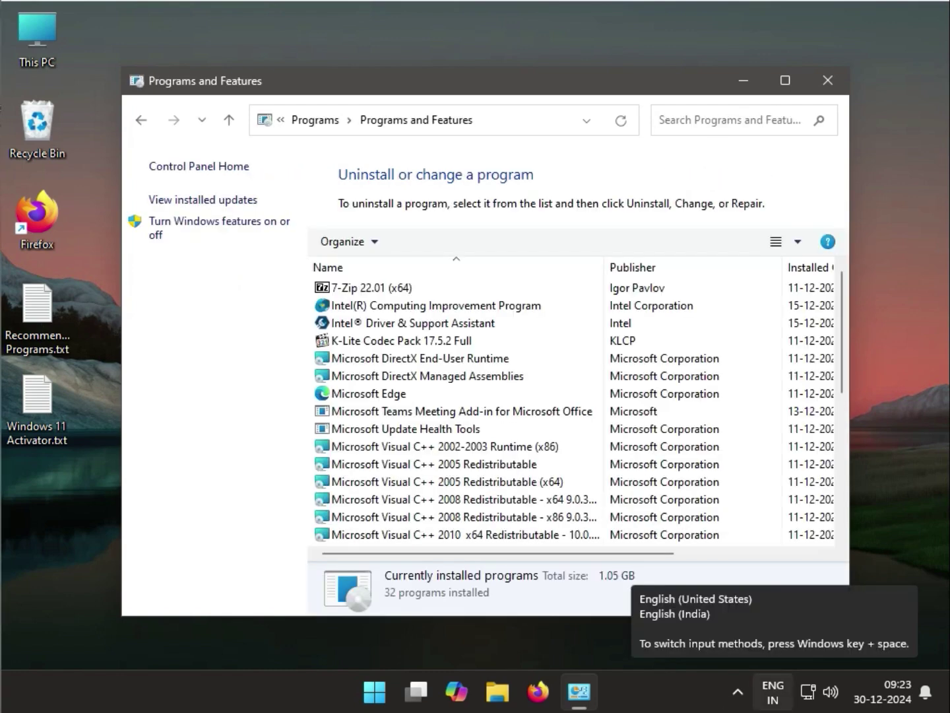
# Step: Review the installed Windows updates that can be uninstalled, and close Settings and Programs and Features
pyautogui.click(204, 203)
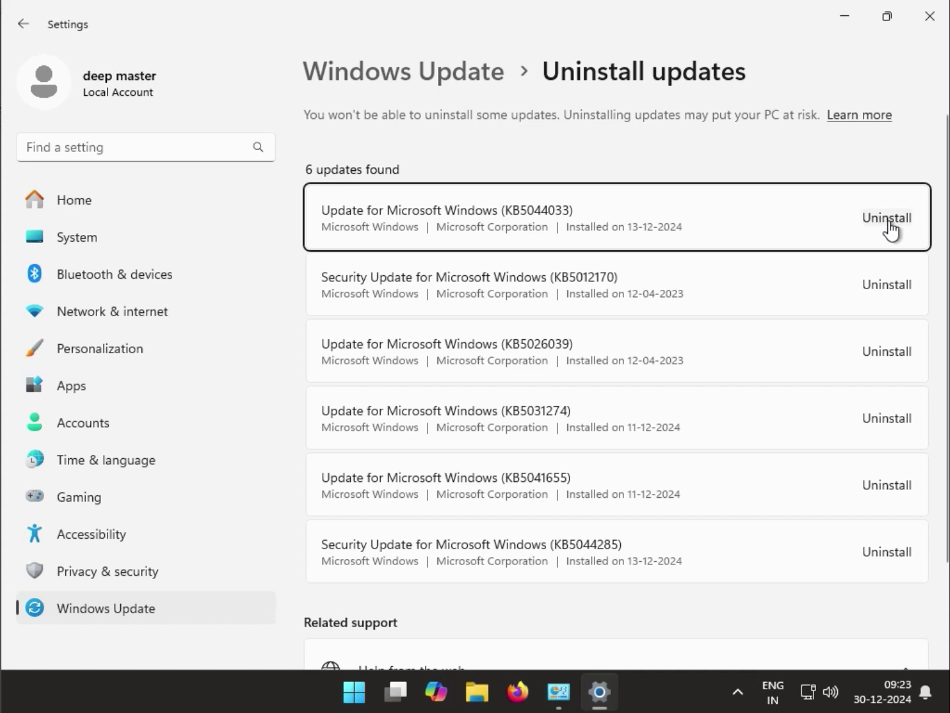
pyautogui.click(928, 24)
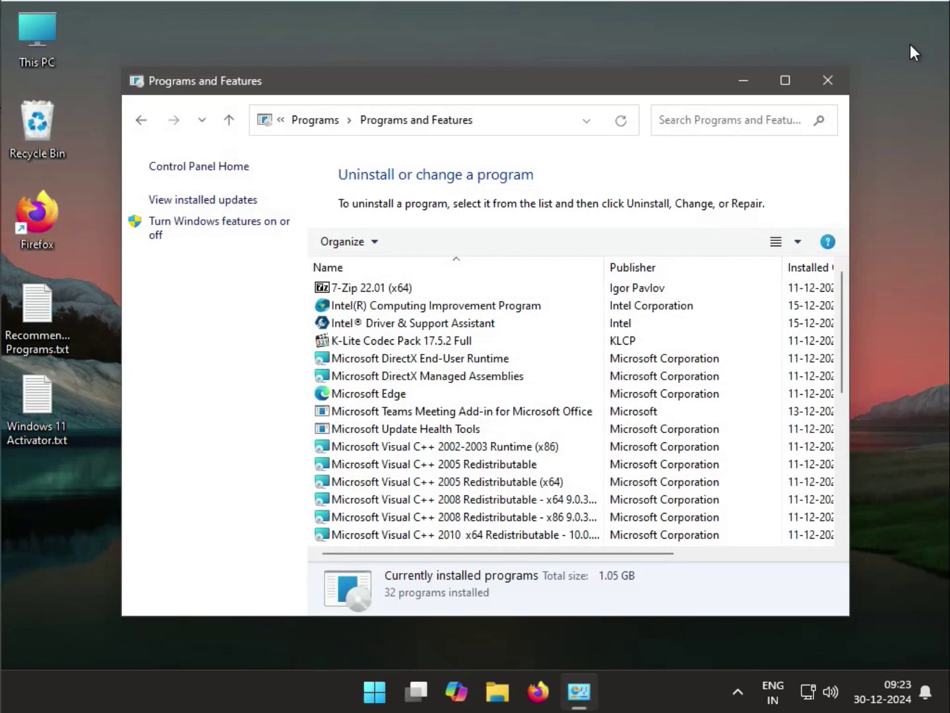
pyautogui.click(828, 82)
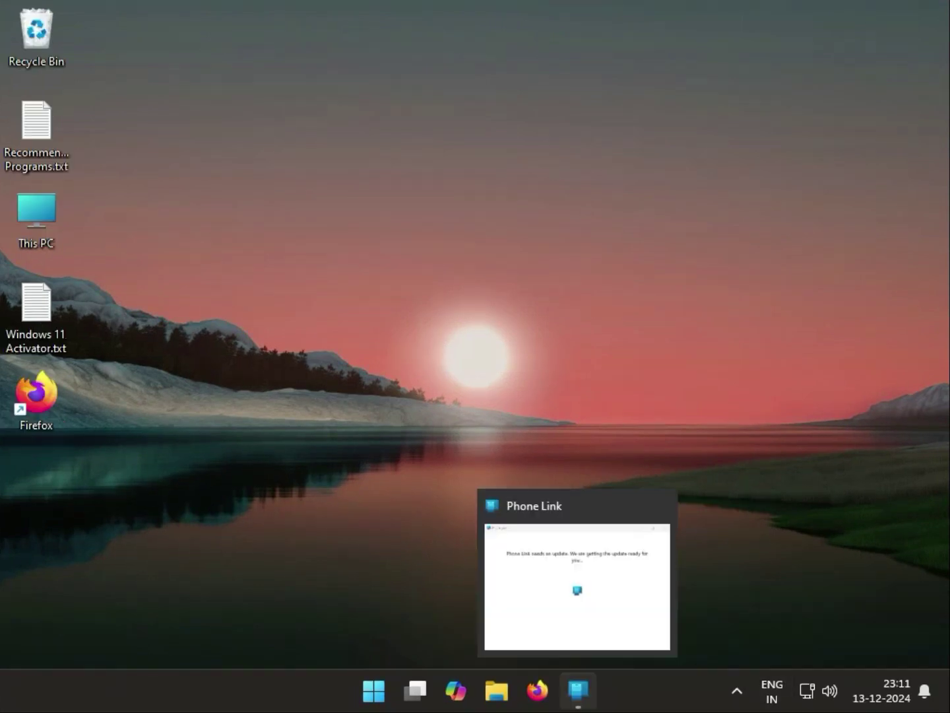
# Step: Search Windows for "point" and open the Create a restore point settings
pyautogui.click(336, 559)
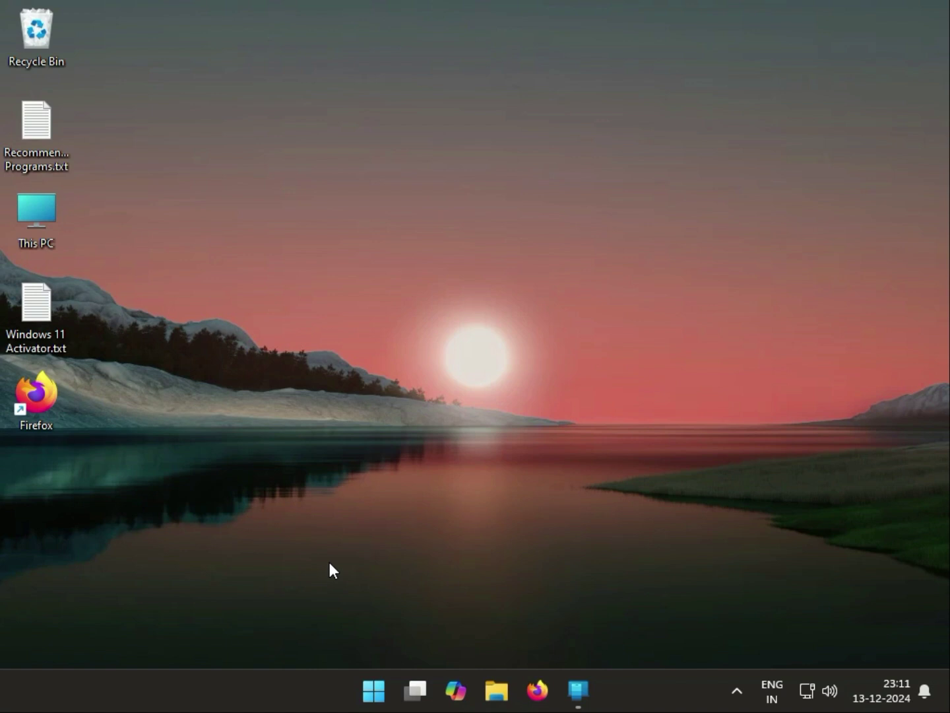
pyautogui.click(372, 690)
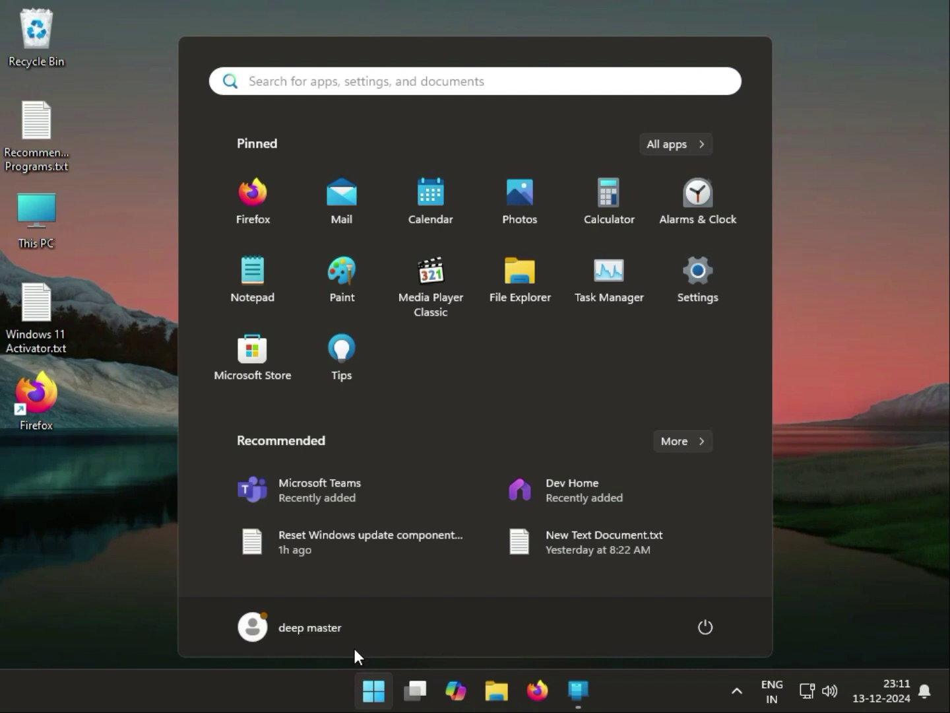
pyautogui.write('poiny')
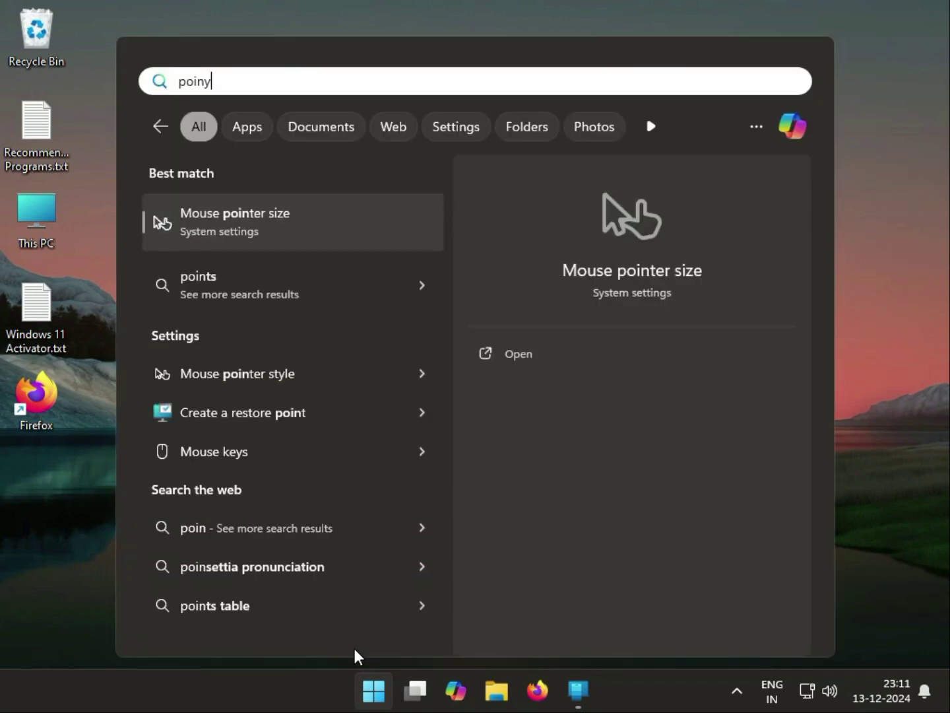
pyautogui.press('BackSpace')
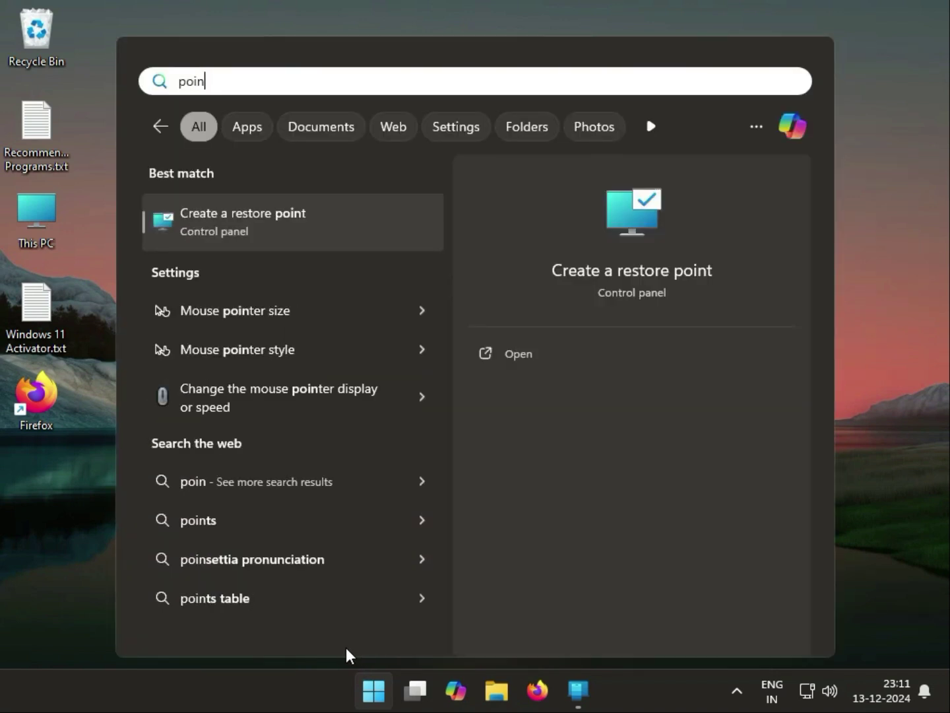
pyautogui.write('t')
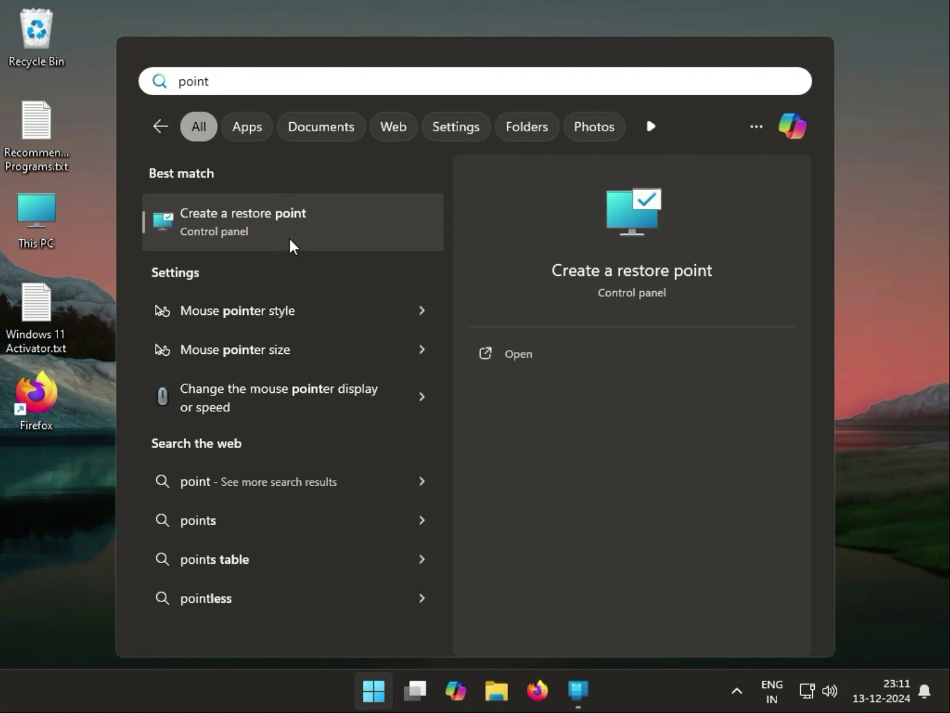
pyautogui.click(289, 236)
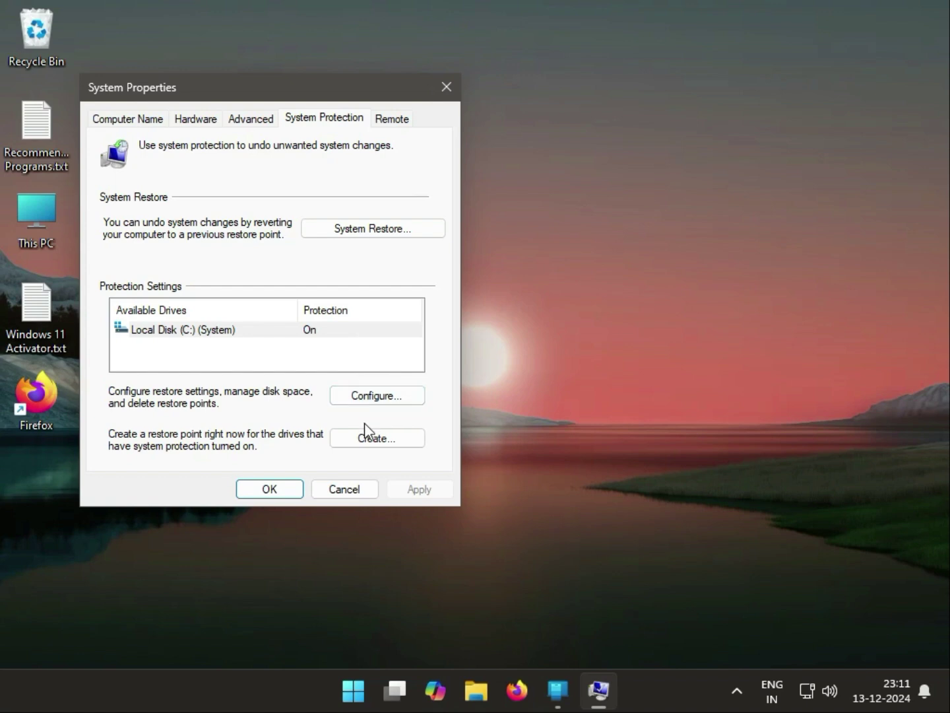
# Step: Run System Restore with the manual restore point described as 12-12-2025, and close its completion message after the restart
pyautogui.click(371, 229)
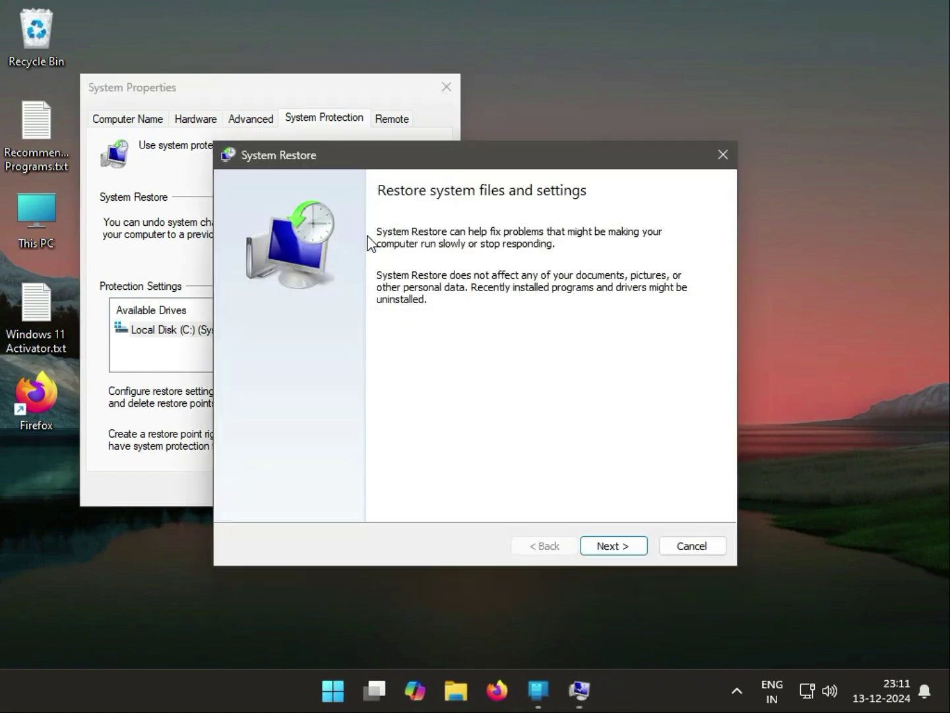
pyautogui.click(610, 551)
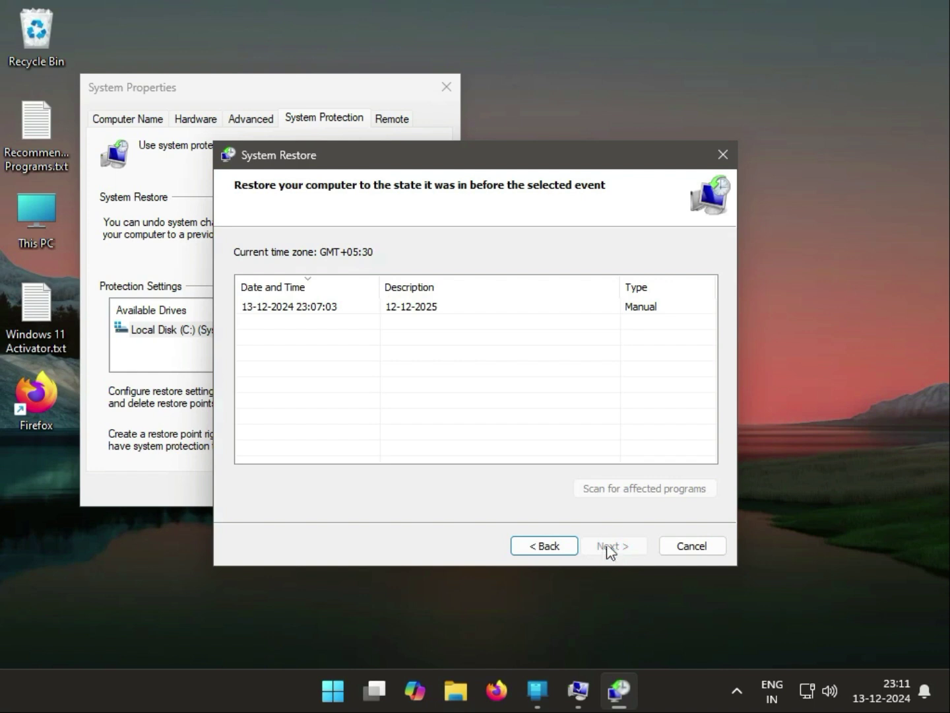
pyautogui.click(303, 306)
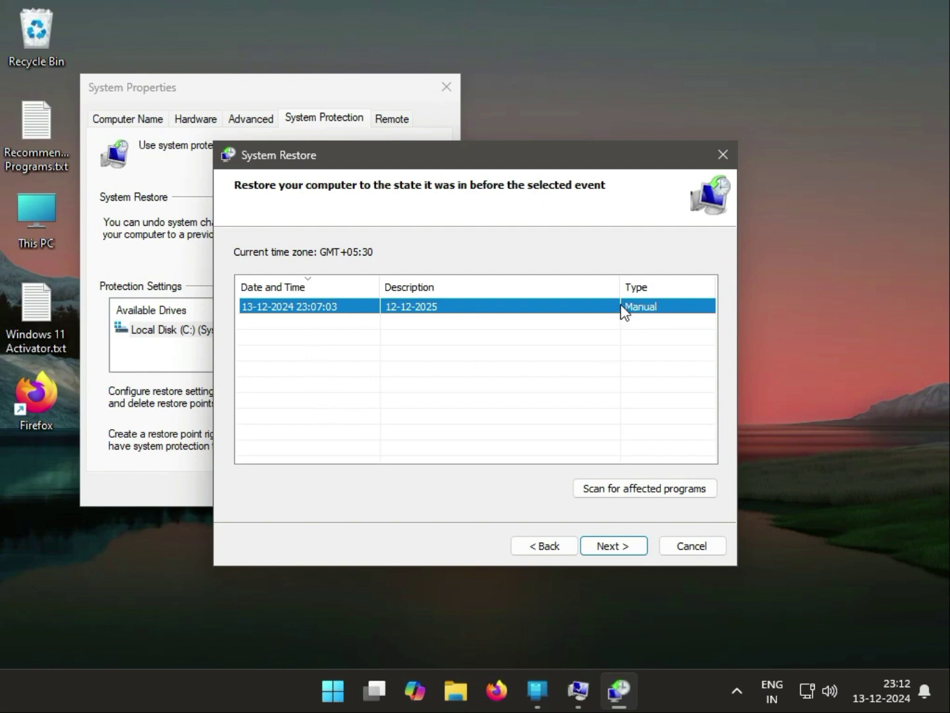
pyautogui.click(614, 548)
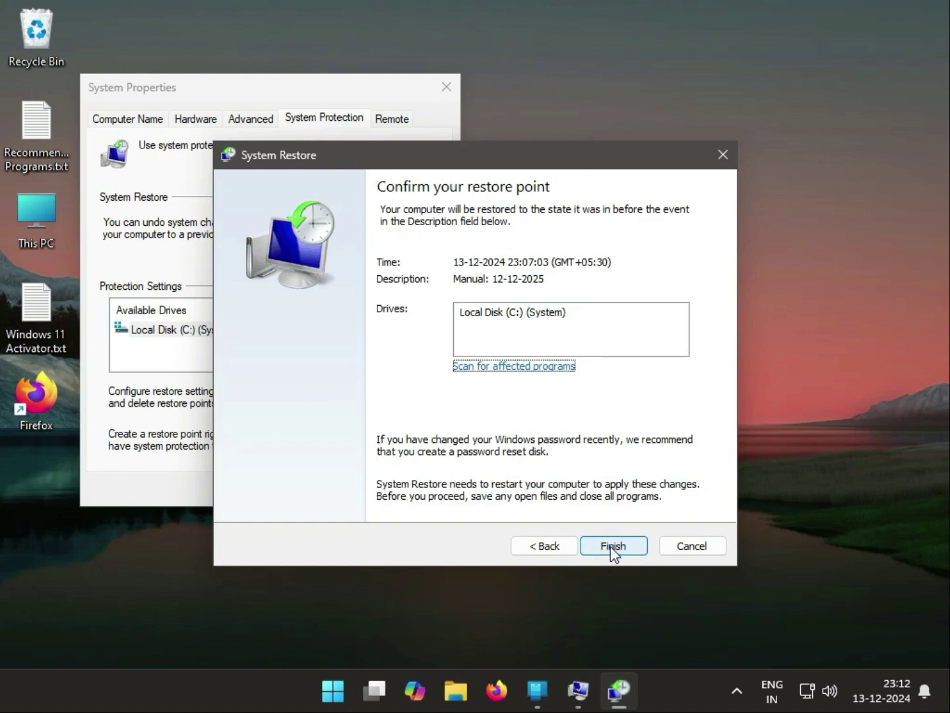
pyautogui.click(612, 547)
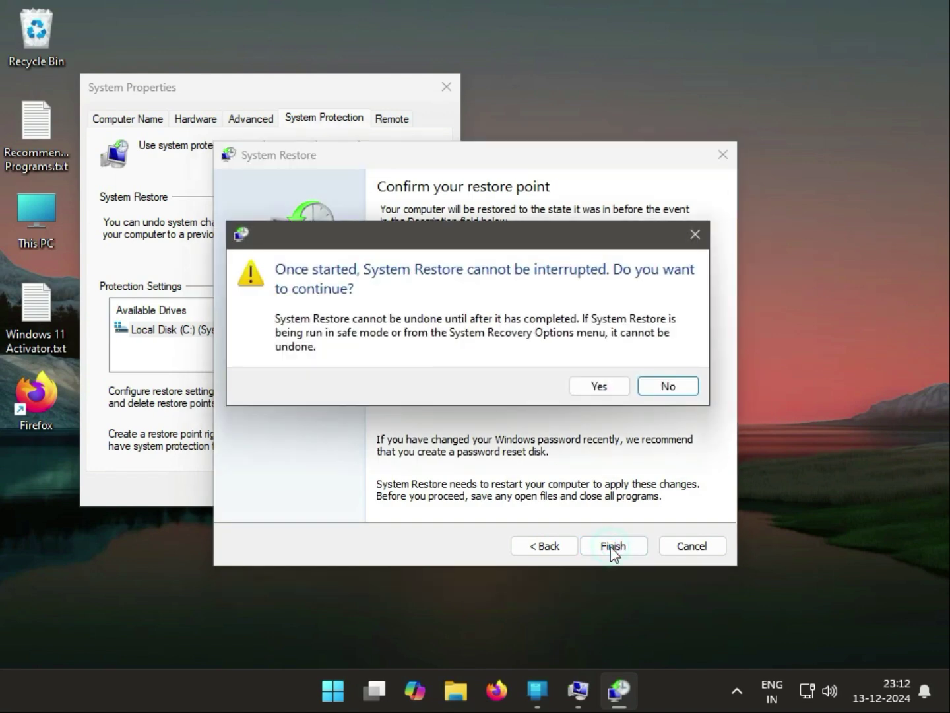
pyautogui.click(590, 389)
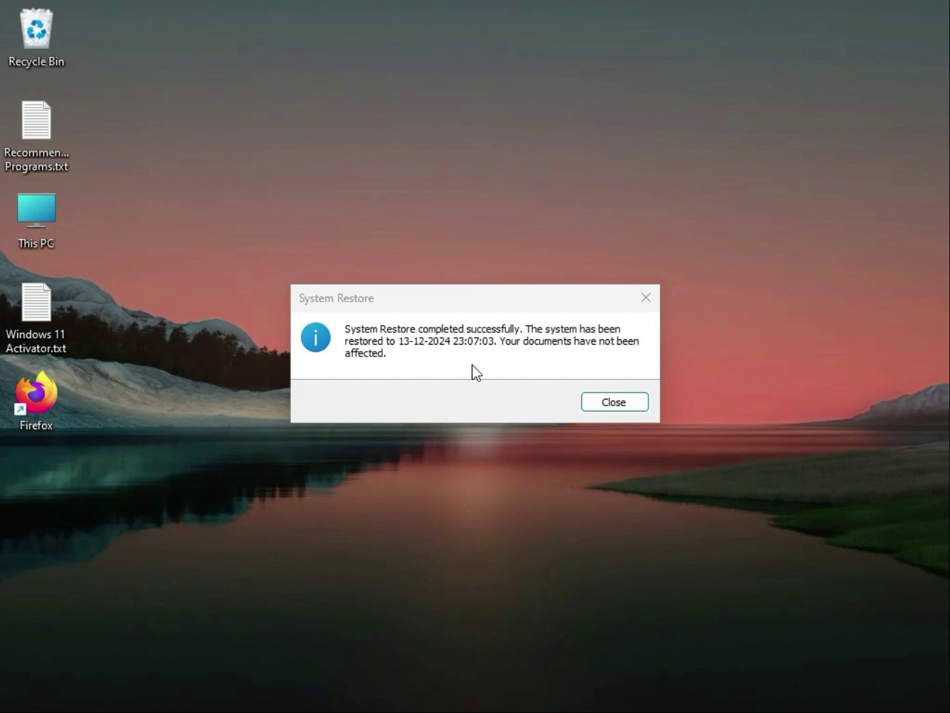
pyautogui.click(614, 402)
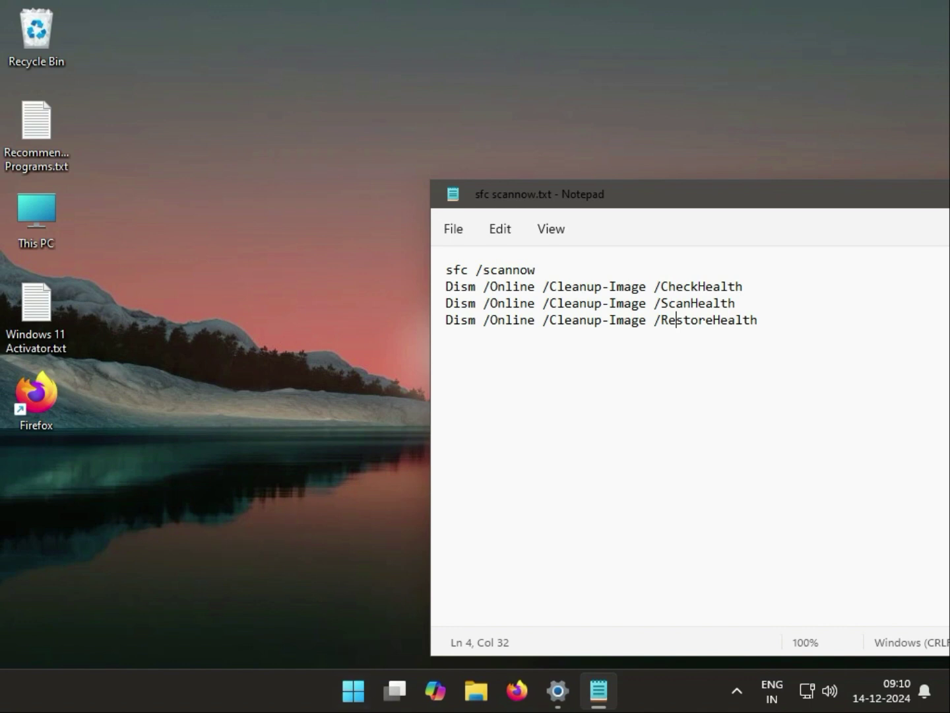
pyautogui.moveTo(507, 350); pyautogui.dragTo(443, 285)
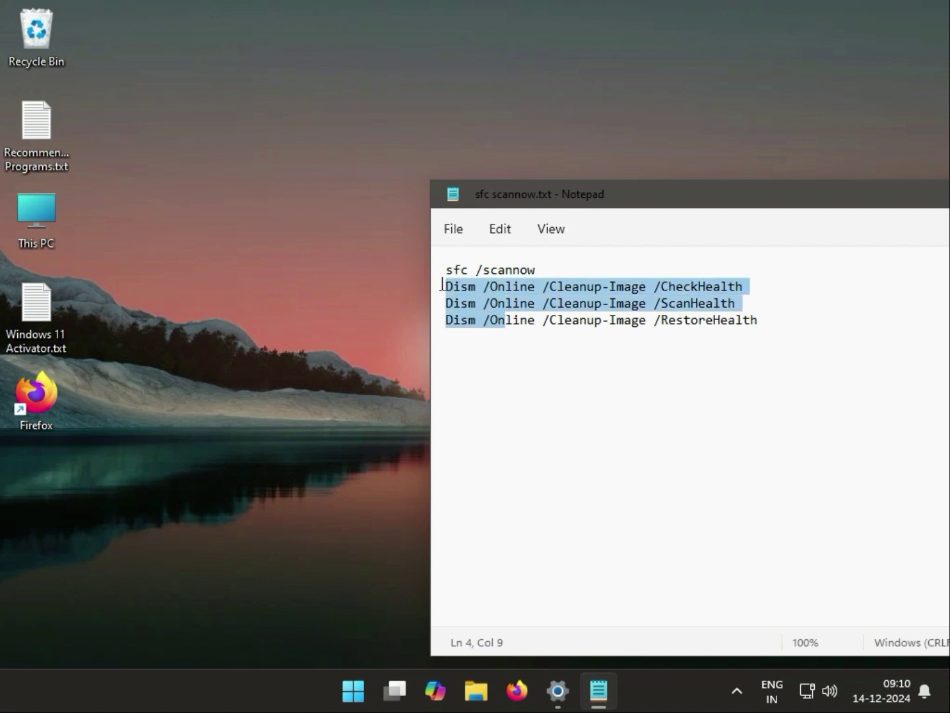
pyautogui.moveTo(758, 320); pyautogui.dragTo(427, 286)
pyautogui.click(398, 354)
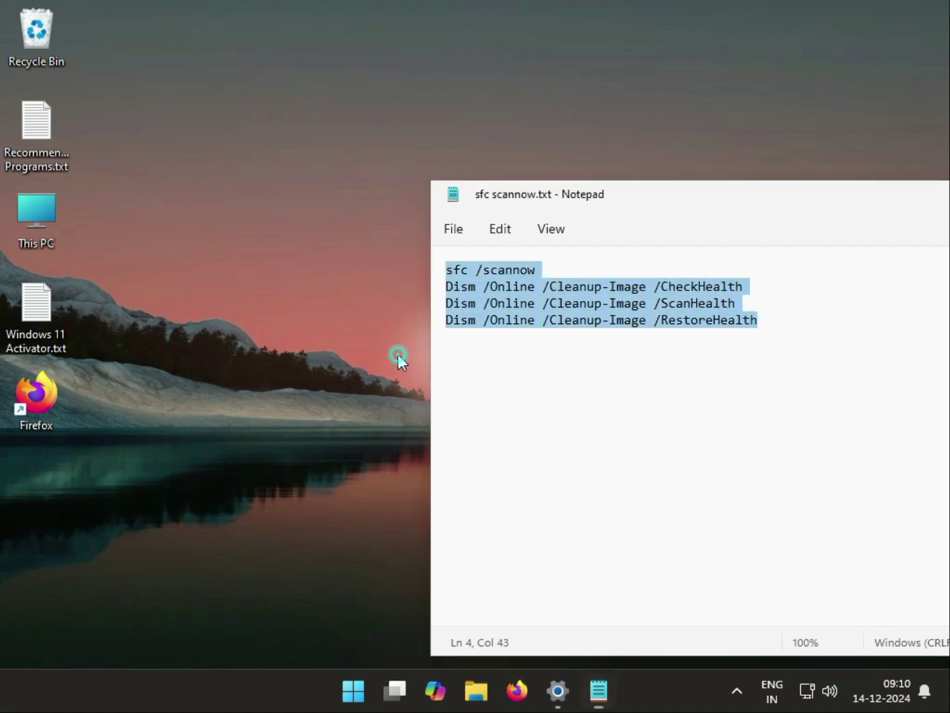
# Step: Search Windows for "cmd" and run Command Prompt as administrator, allowing it to make changes to the device
pyautogui.click(354, 691)
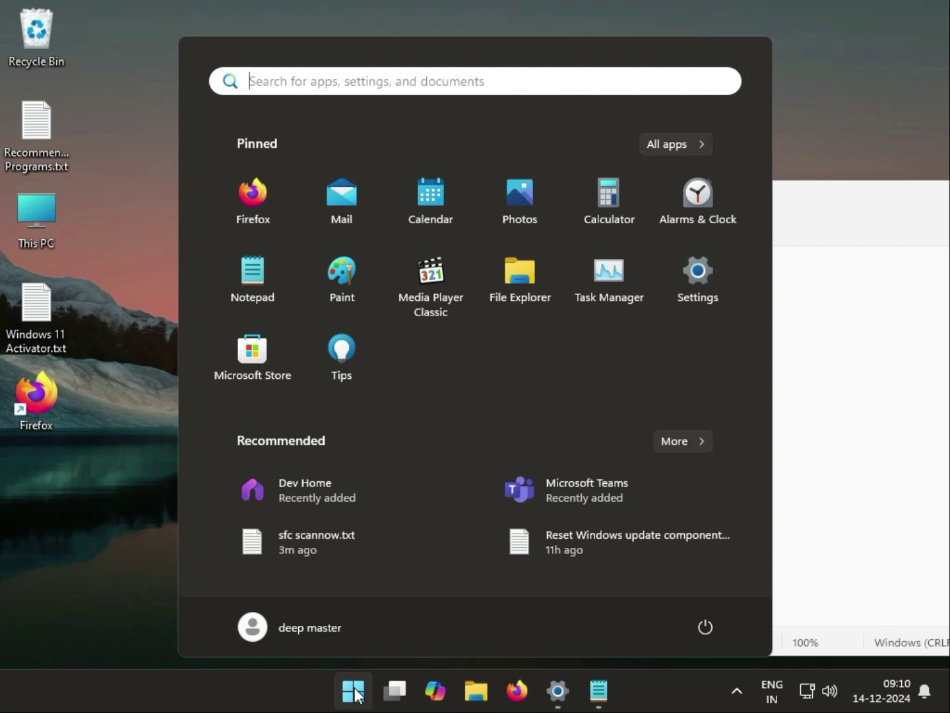
pyautogui.click(355, 692)
pyautogui.click(355, 691)
pyautogui.write('cmd')
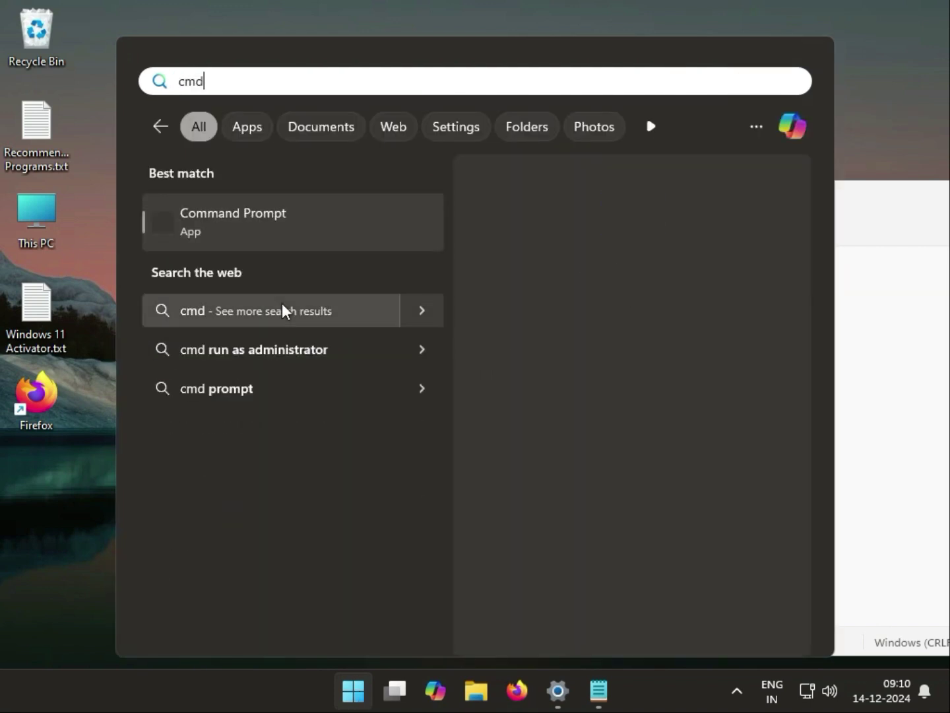
pyautogui.rightClick(288, 239)
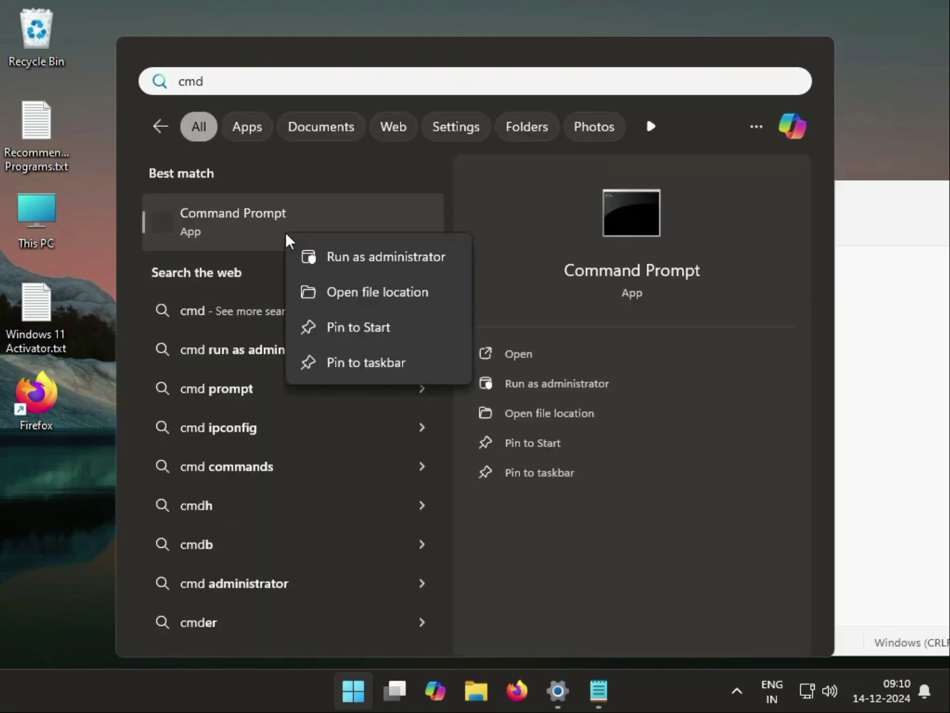
pyautogui.click(387, 258)
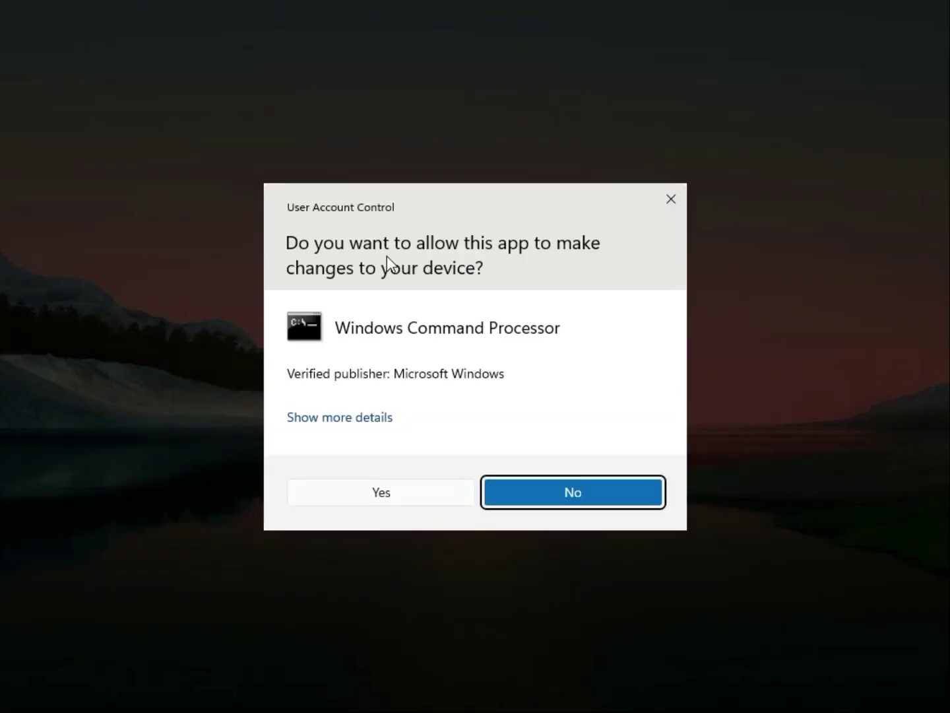
pyautogui.click(383, 494)
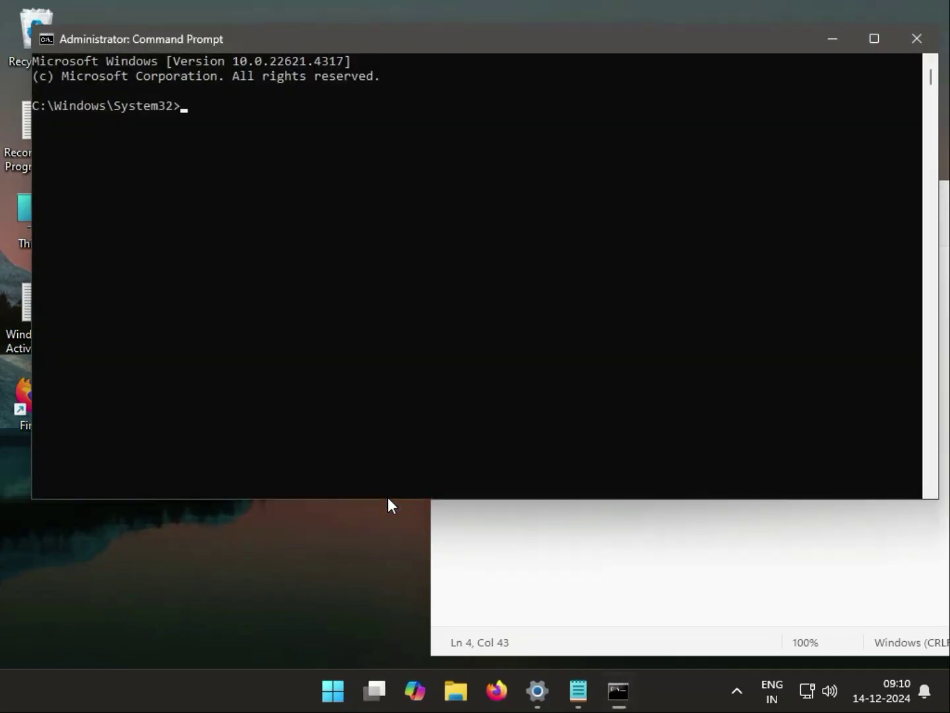
# Step: Copy the sfc /scannow command from sfc scannow.txt in Notepad and run it in Command Prompt
pyautogui.click(437, 520)
pyautogui.click(526, 539)
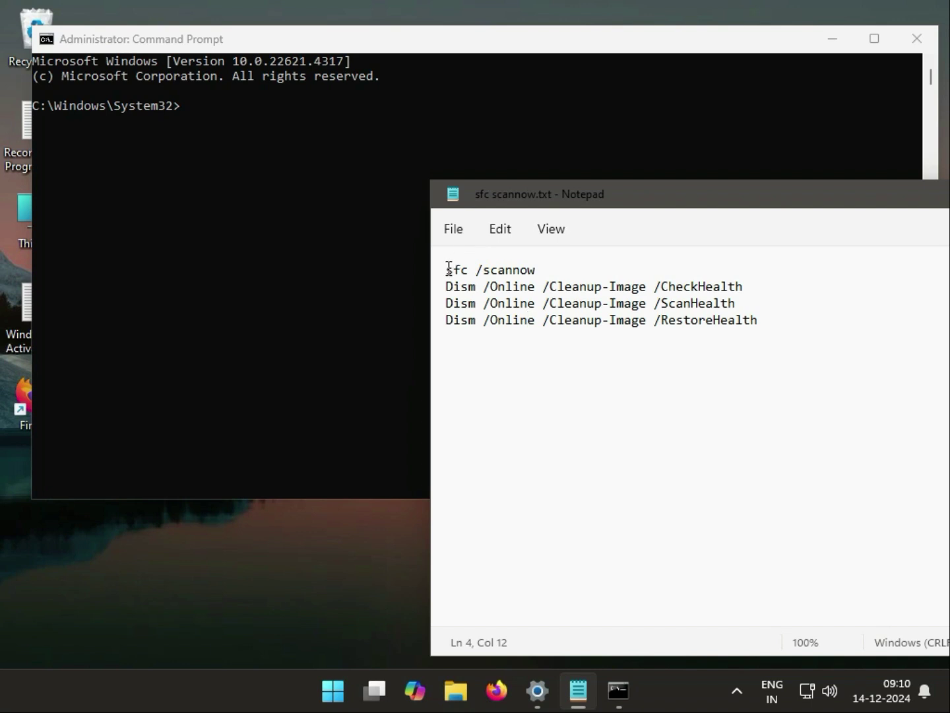
pyautogui.moveTo(447, 269); pyautogui.dragTo(539, 267)
pyautogui.hotkey('ctrl', 'c')
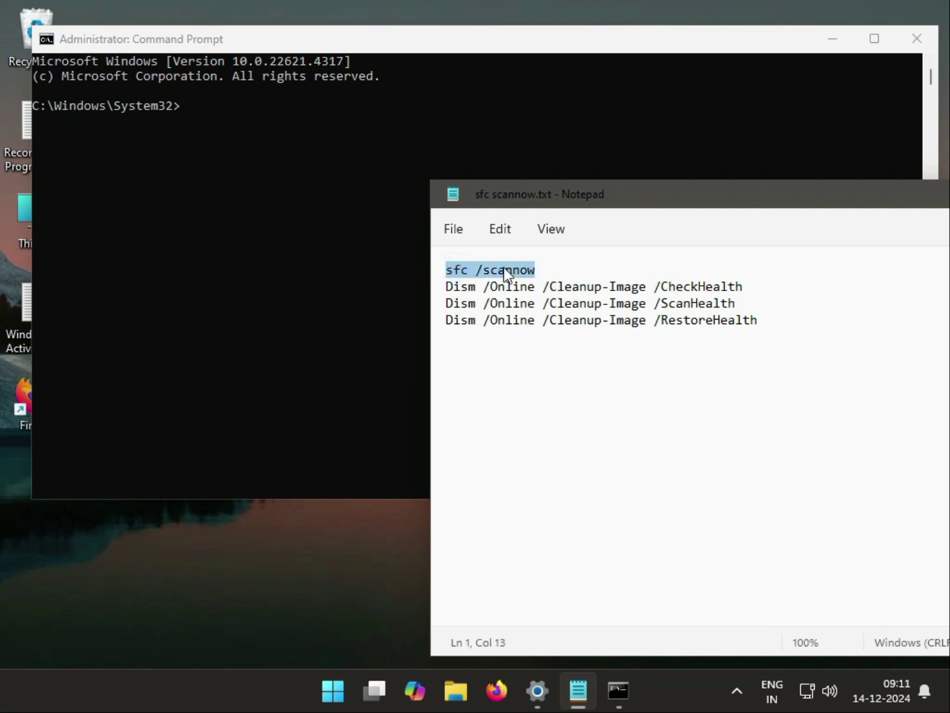
pyautogui.click(189, 114)
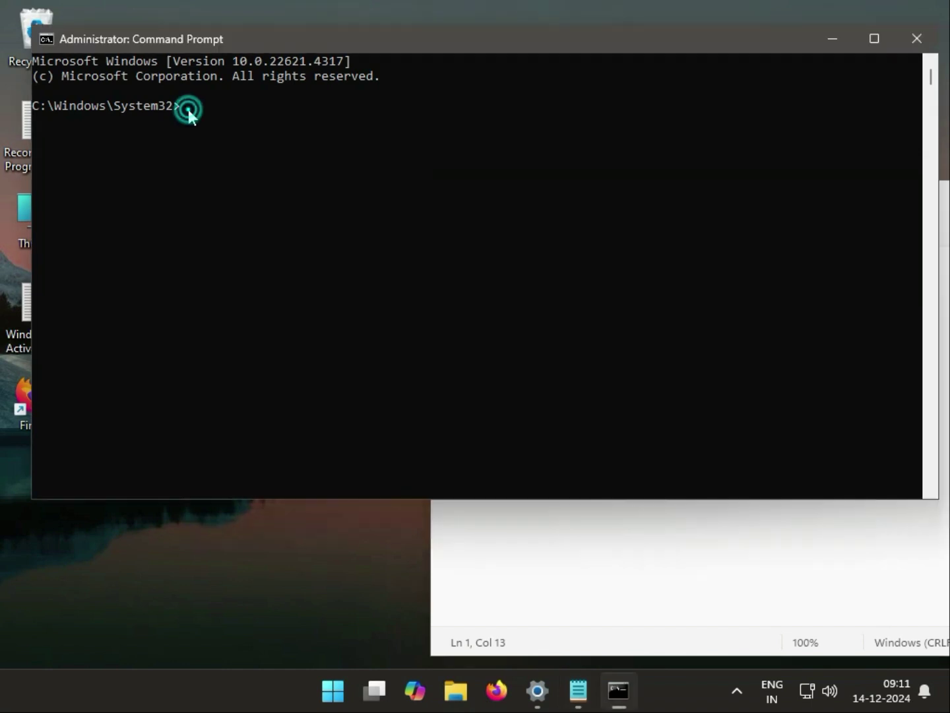
pyautogui.hotkey('ctrl', 'v')
pyautogui.press('Return')
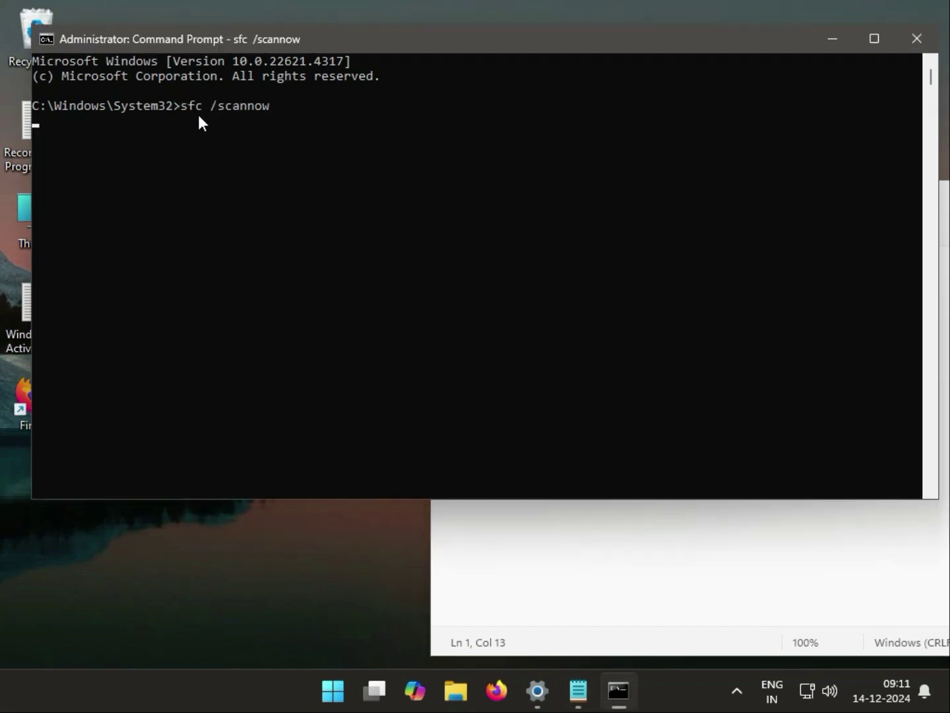
pyautogui.click(594, 562)
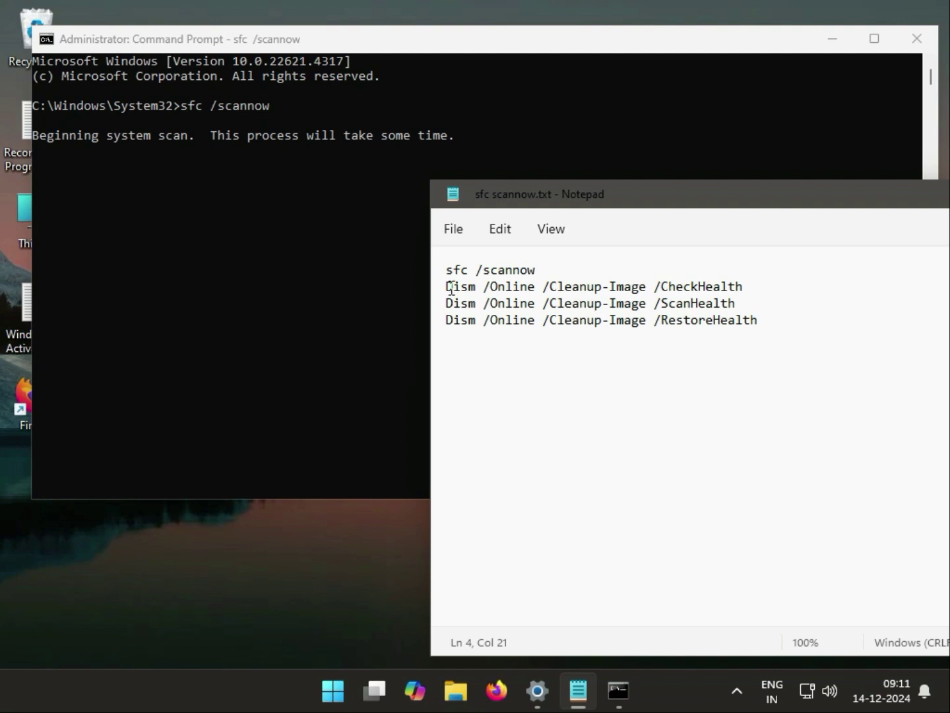
pyautogui.moveTo(450, 288); pyautogui.dragTo(771, 287)
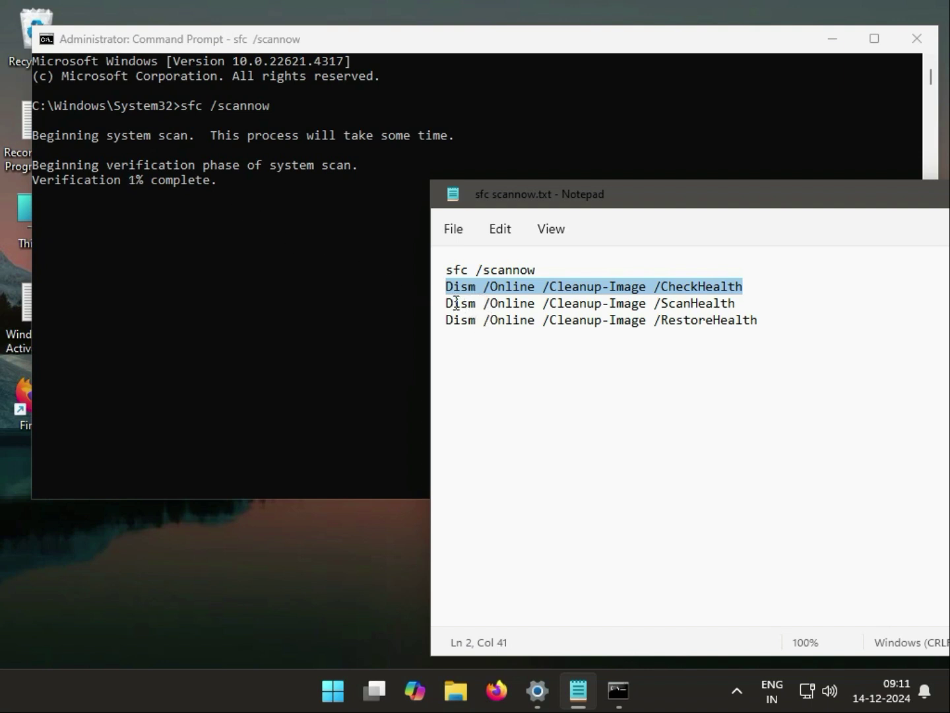
pyautogui.click(447, 270)
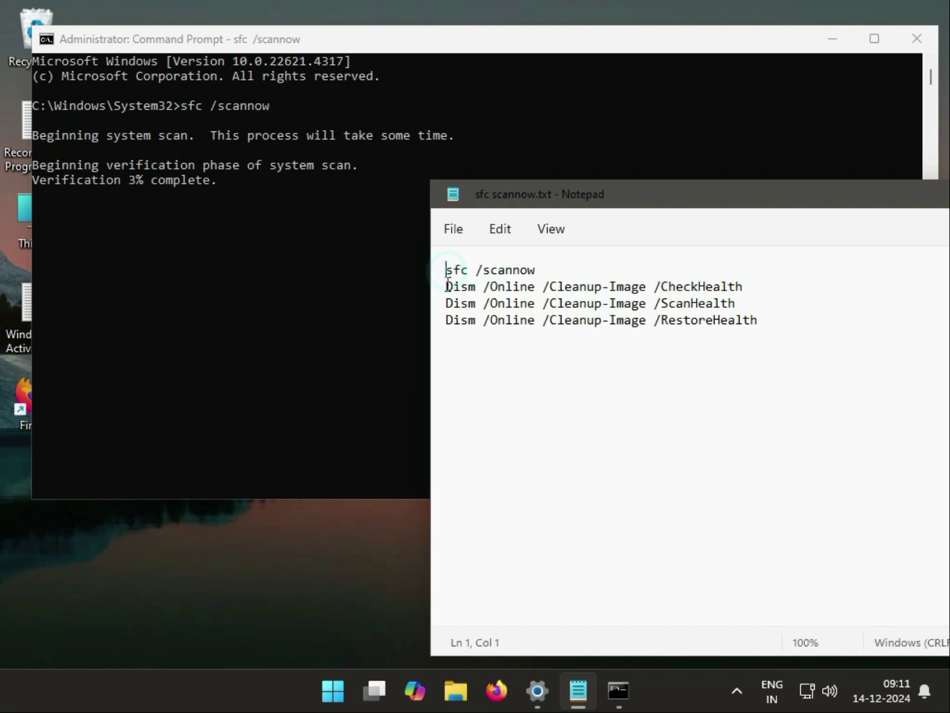
pyautogui.moveTo(447, 289); pyautogui.dragTo(448, 304)
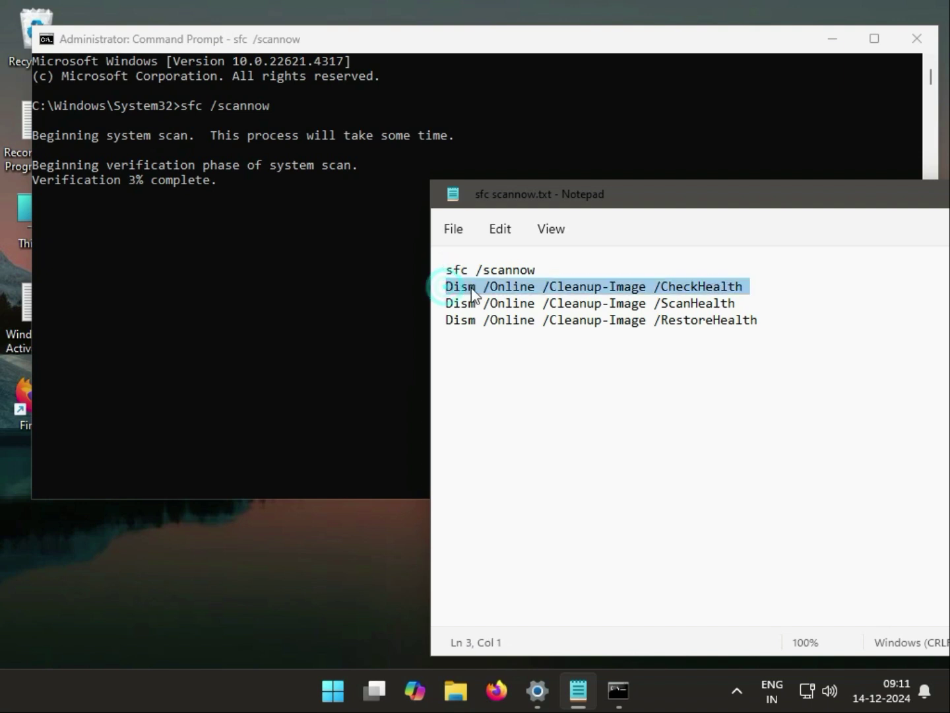
pyautogui.click(442, 307)
pyautogui.click(440, 323)
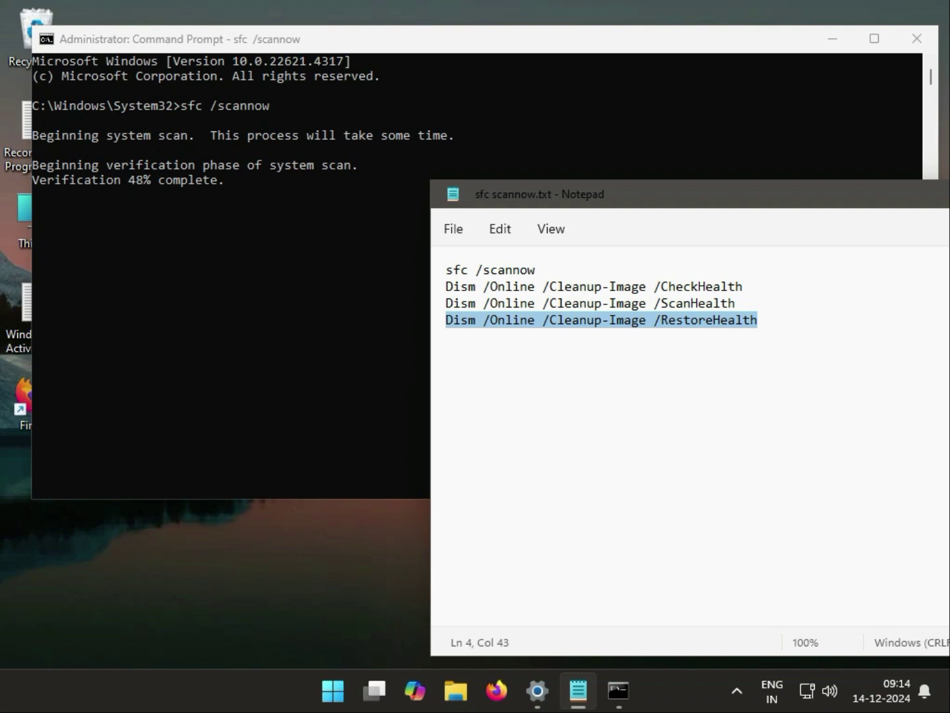
# Step: Copy Dism /Online /Cleanup-Image /CheckHealth from the Notepad file and run it in Command Prompt
pyautogui.hotkey('alt', 'Tab')
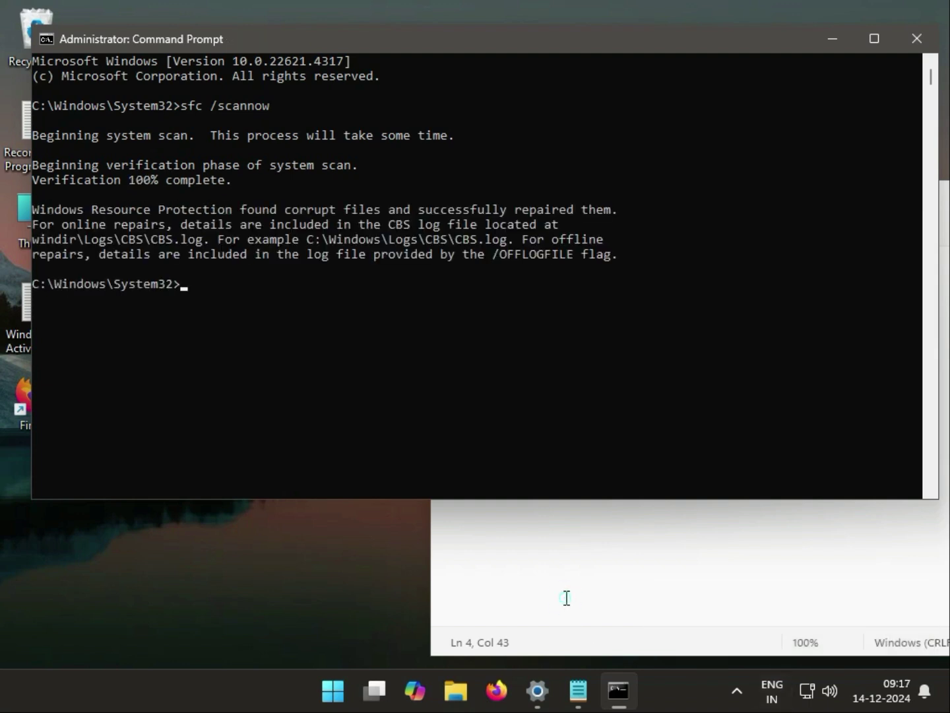
pyautogui.click(566, 597)
pyautogui.click(439, 289)
pyautogui.hotkey('ctrl', 'c')
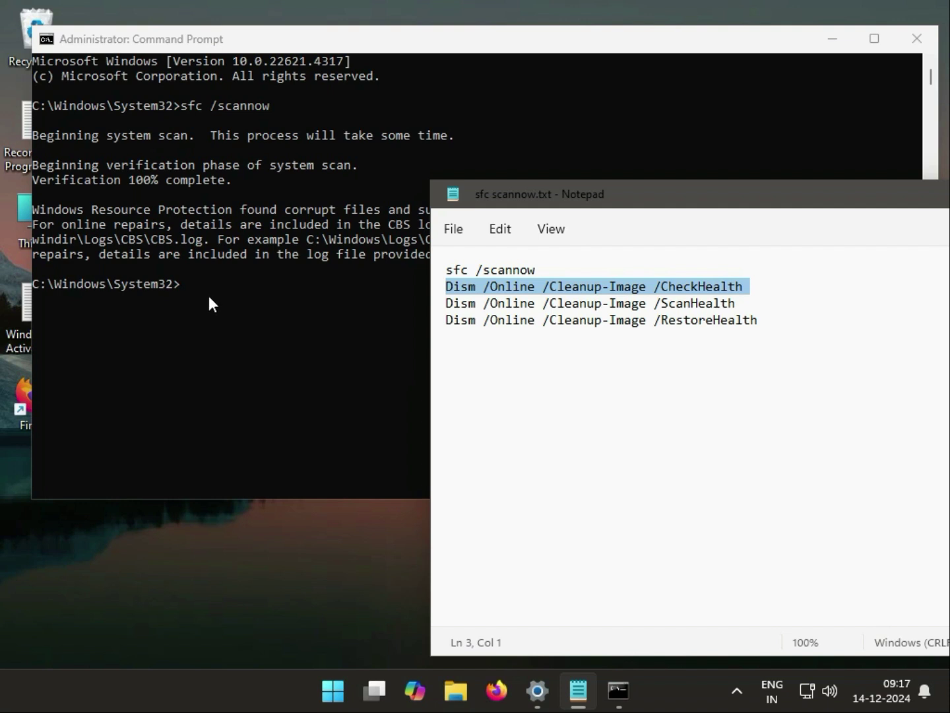
pyautogui.click(187, 283)
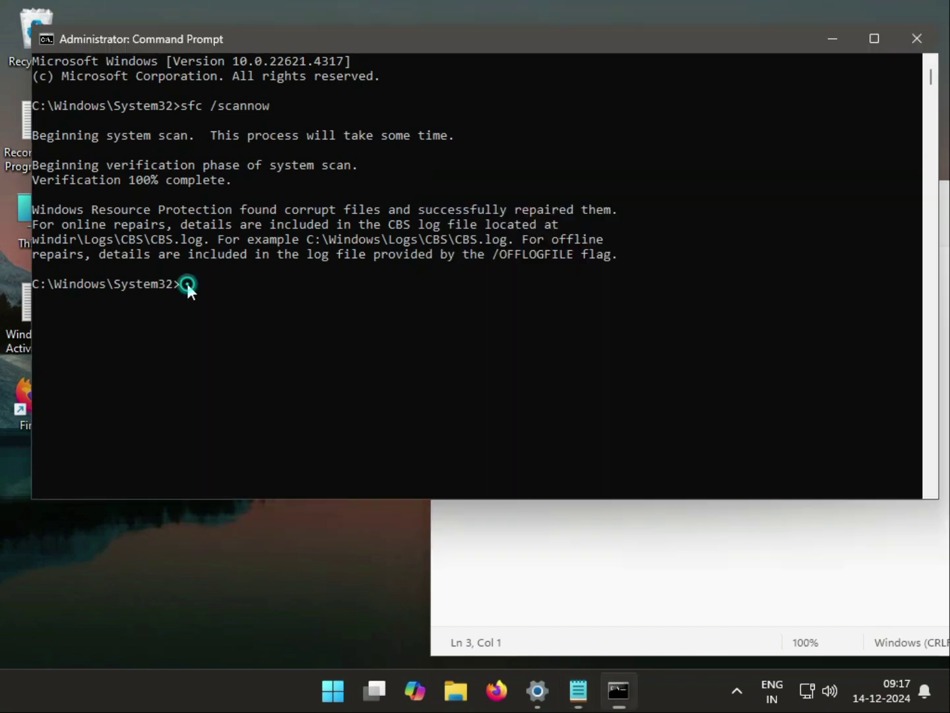
pyautogui.click(183, 283)
pyautogui.rightClick(182, 284)
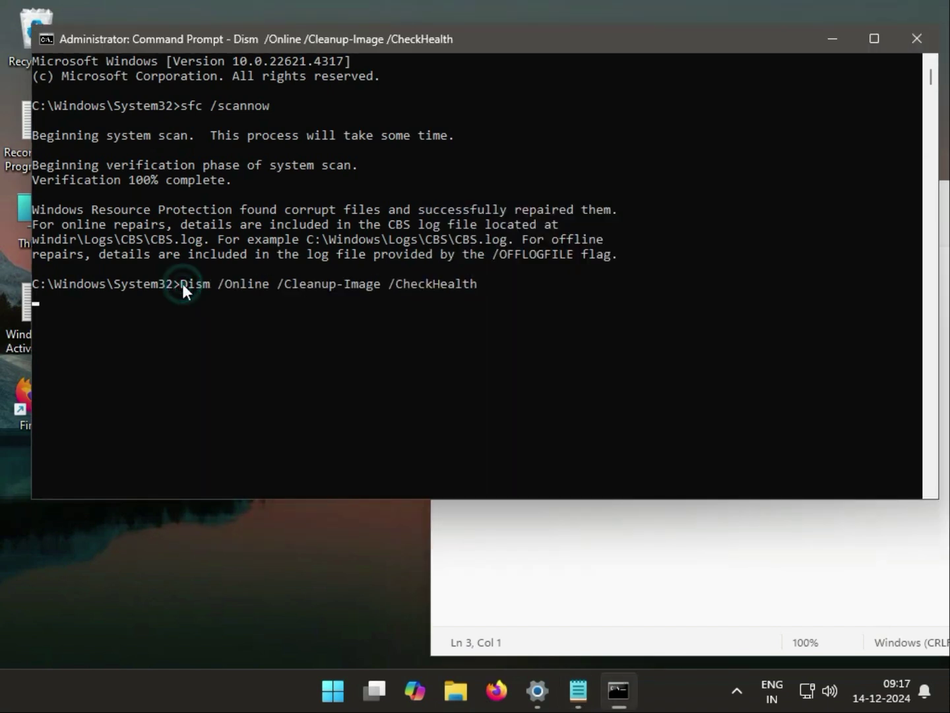
# Step: Copy Dism /Online /Cleanup-Image /ScanHealth from the Notepad file and run it in Command Prompt
pyautogui.click(578, 600)
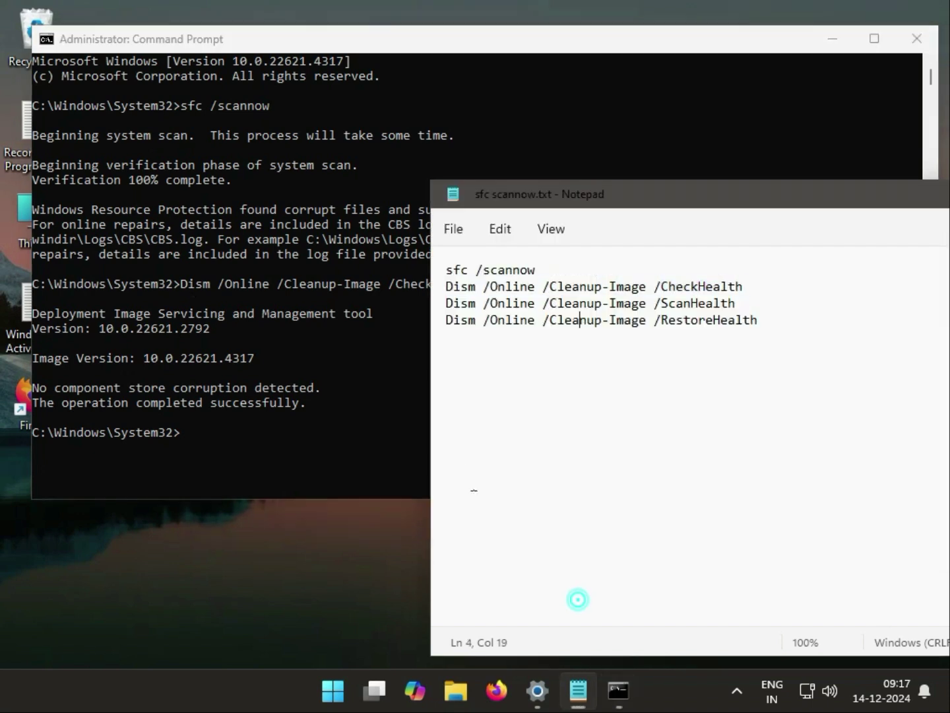
pyautogui.click(437, 307)
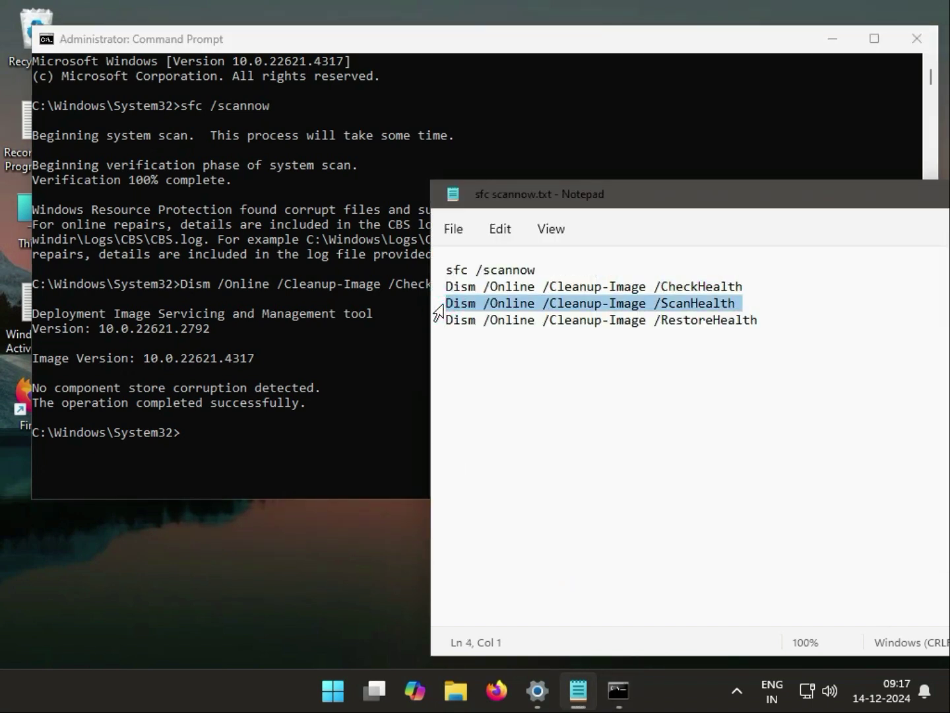
pyautogui.click(188, 429)
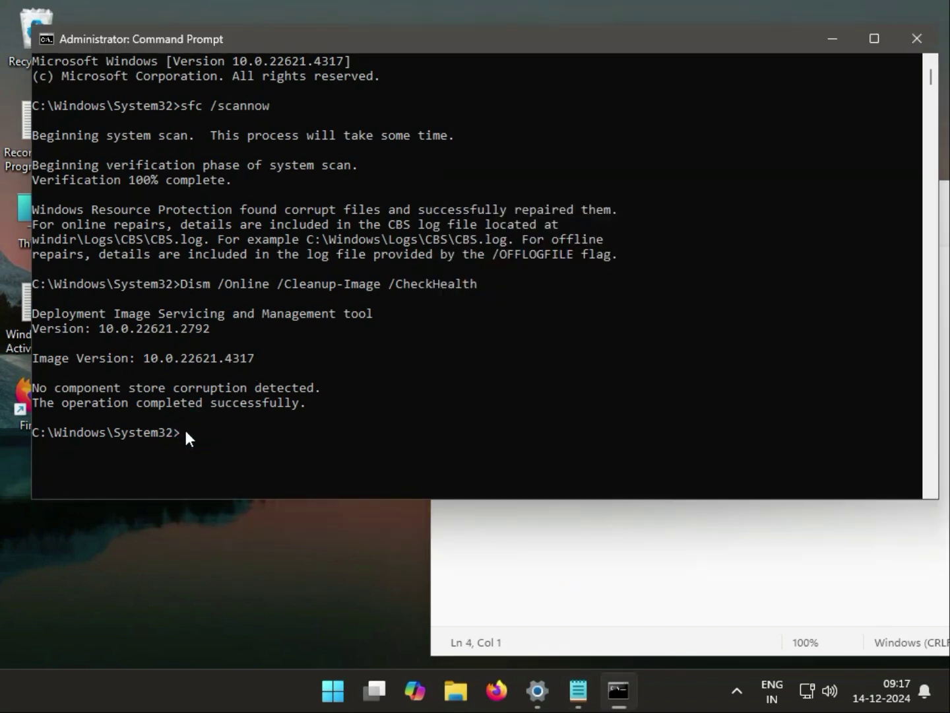
pyautogui.click(181, 431)
pyautogui.rightClick(181, 430)
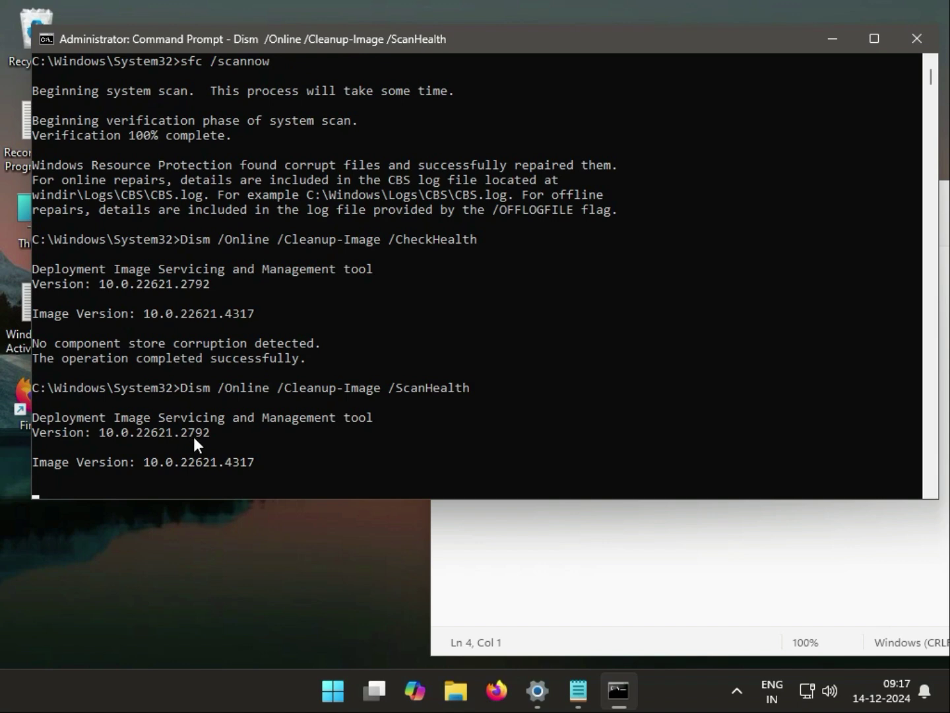
pyautogui.scroll(-4, 283, 433)
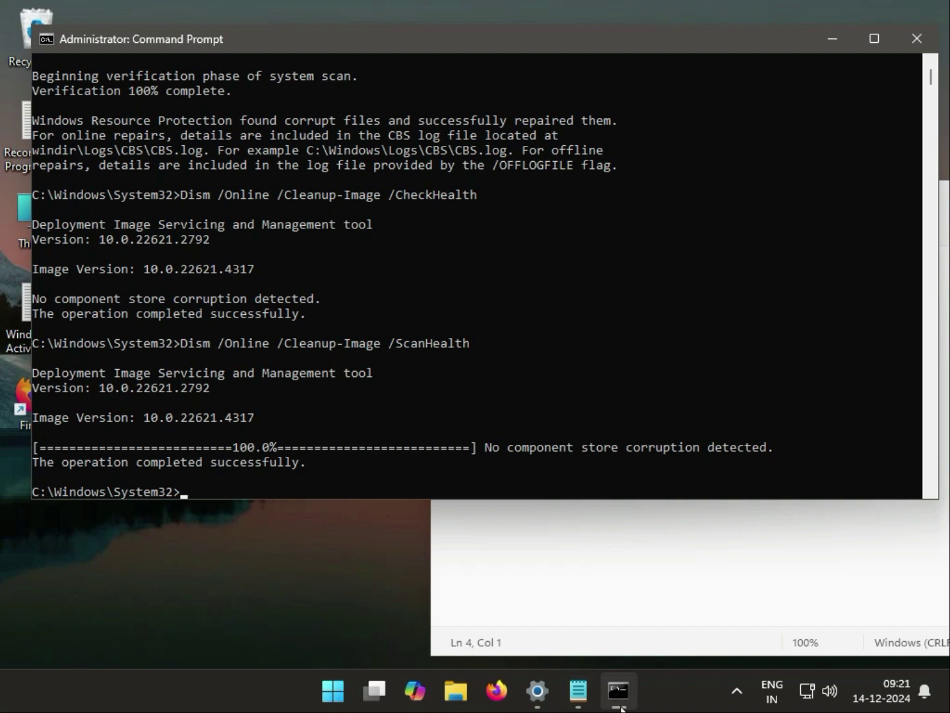
# Step: Copy Dism /Online /Cleanup-Image /RestoreHealth from the Notepad file and run it in Command Prompt
pyautogui.moveTo(621, 708)
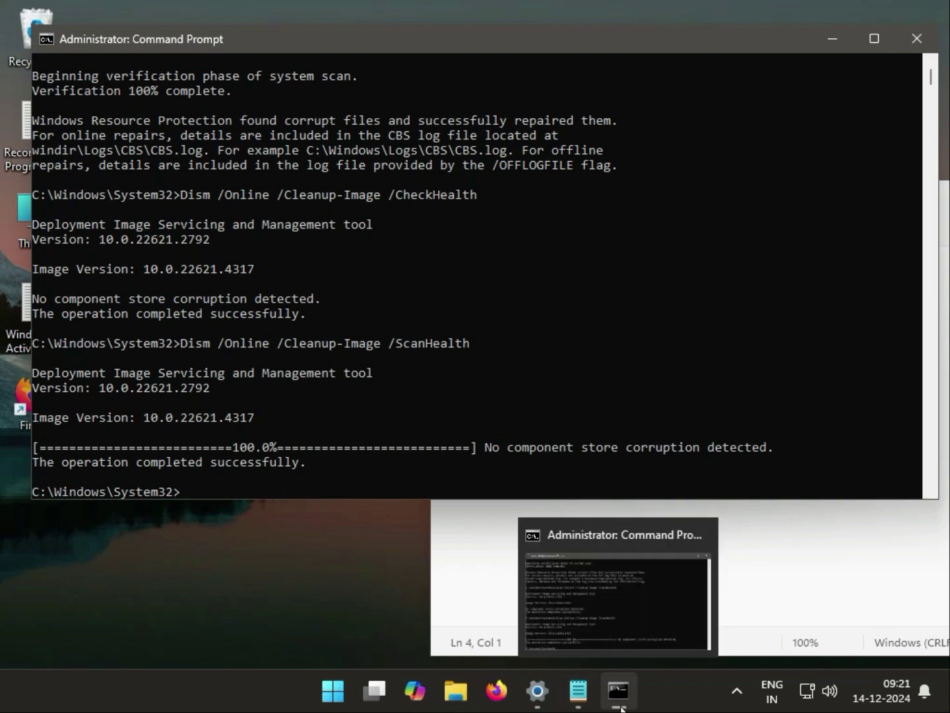
pyautogui.click(767, 563)
pyautogui.keyDown('shift'); pyautogui.click(436, 321); pyautogui.keyUp('shift')
pyautogui.hotkey('ctrl', 'c')
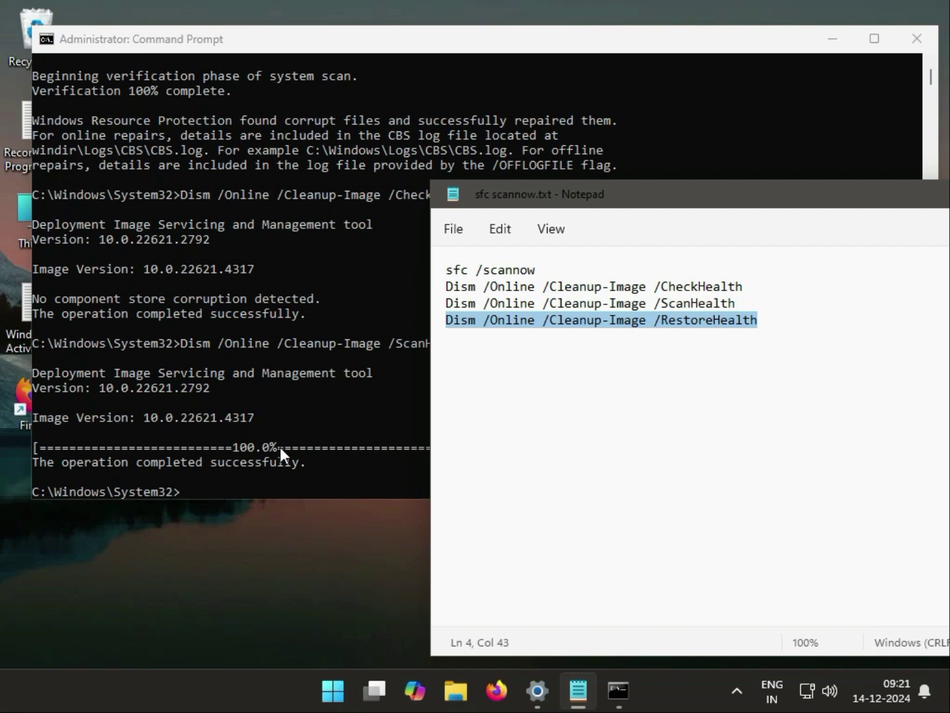
pyautogui.click(337, 440)
pyautogui.scroll(-4, 341, 432)
pyautogui.rightClick(163, 309)
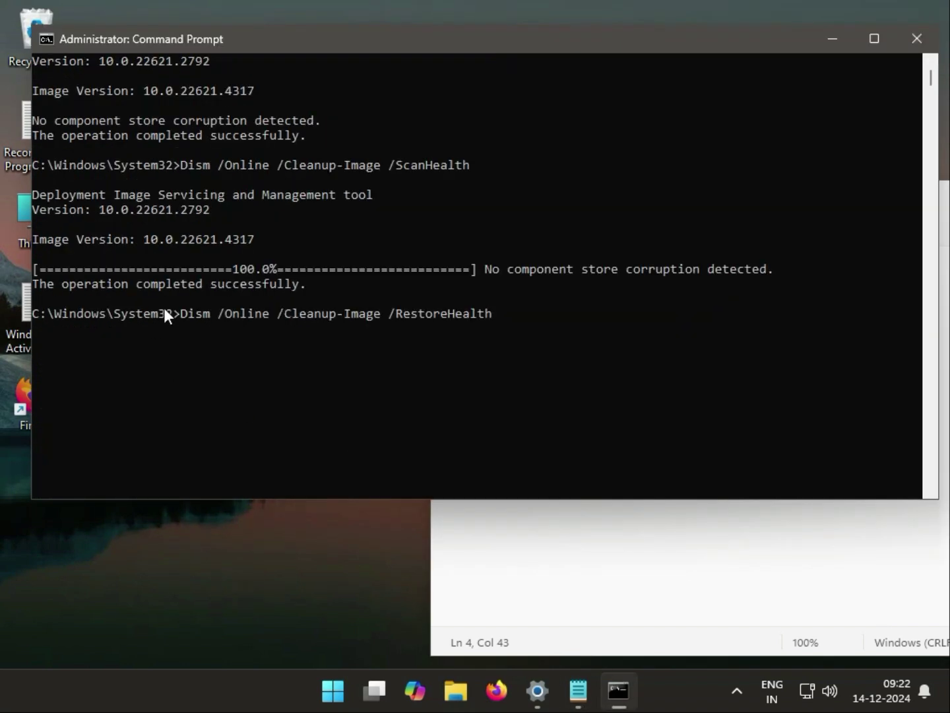
pyautogui.press('Return')
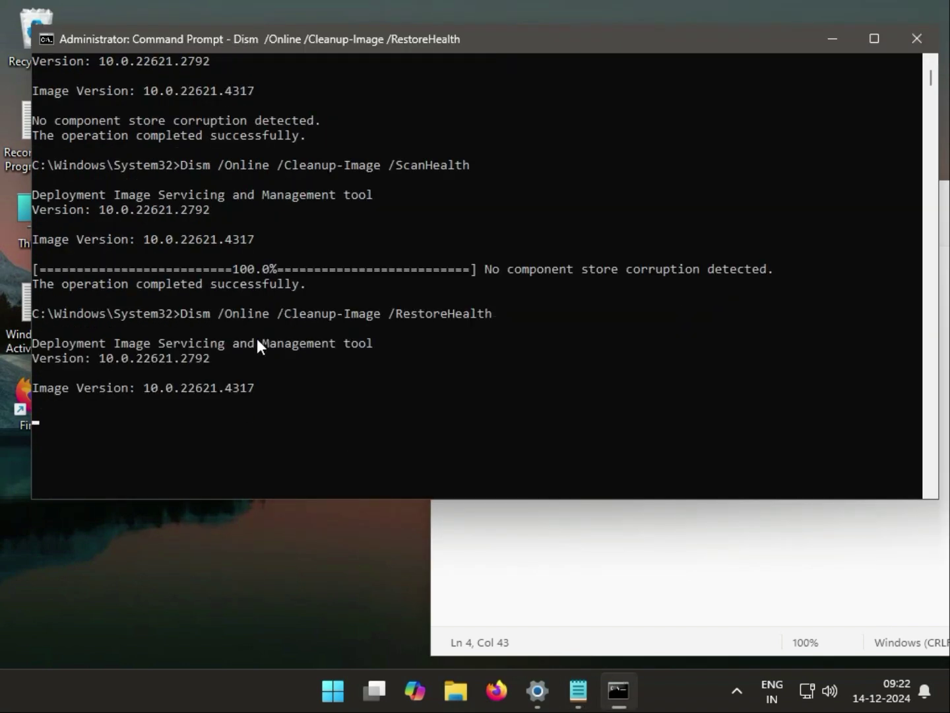
pyautogui.scroll(-2, 357, 367)
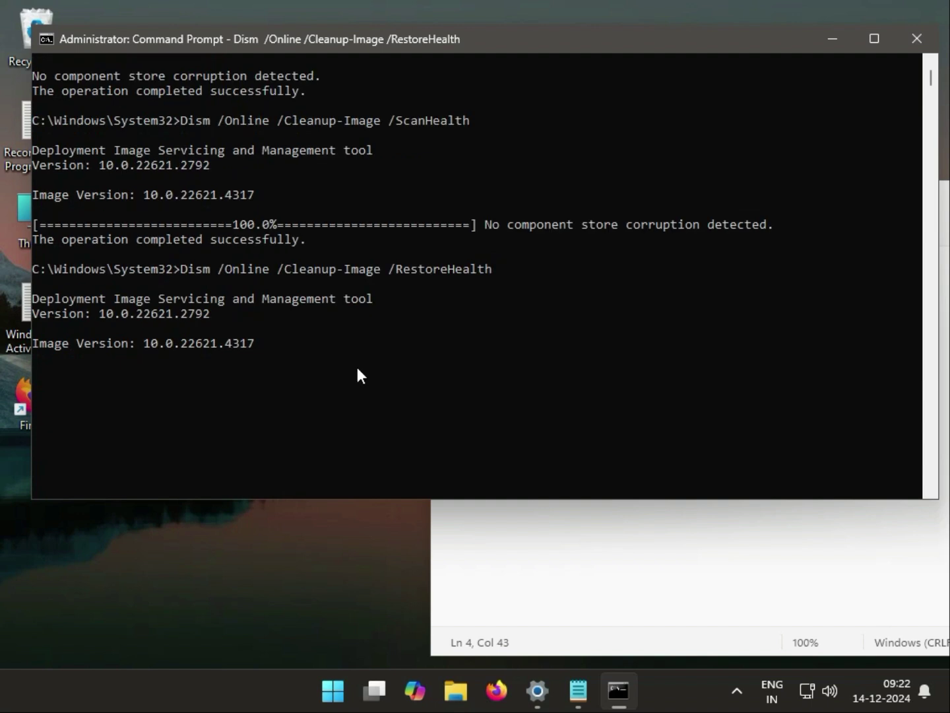